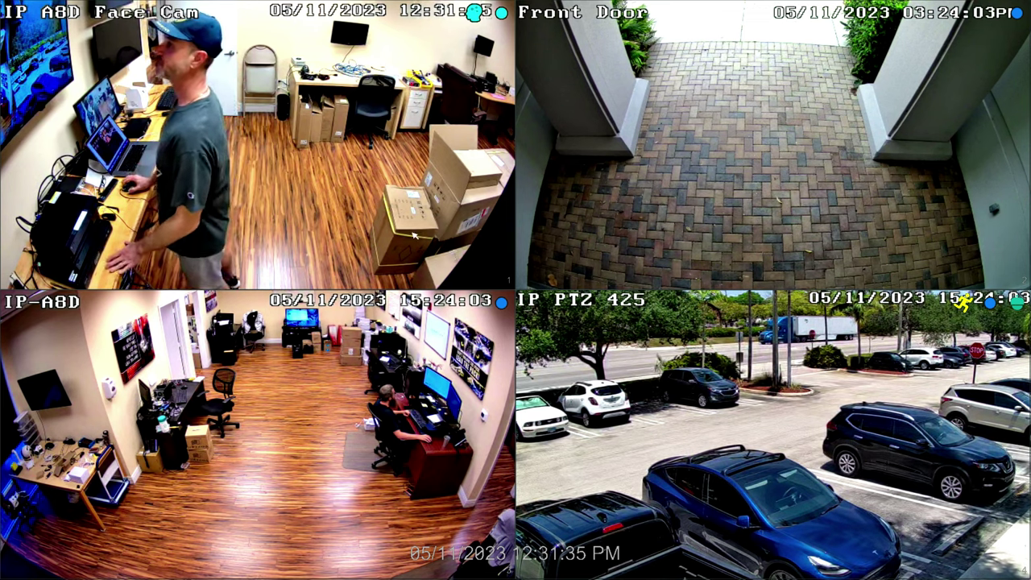
Maximize the IP A8D Face Cam tile to fill the live view.
double_click(309, 185)
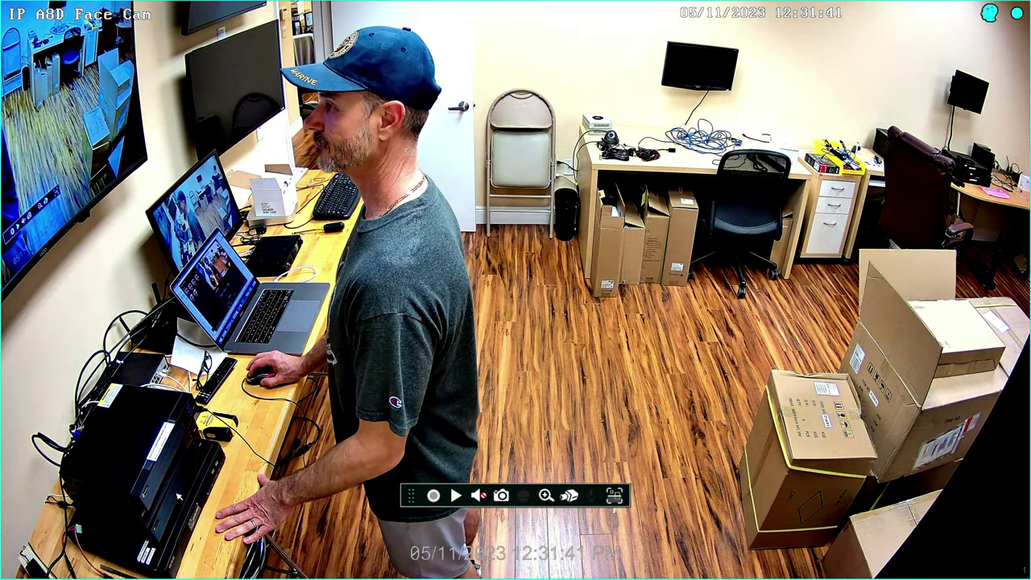
Enable face recognition detection by IPC for the IP A8D Face Cam and apply it.
left_click(18, 560)
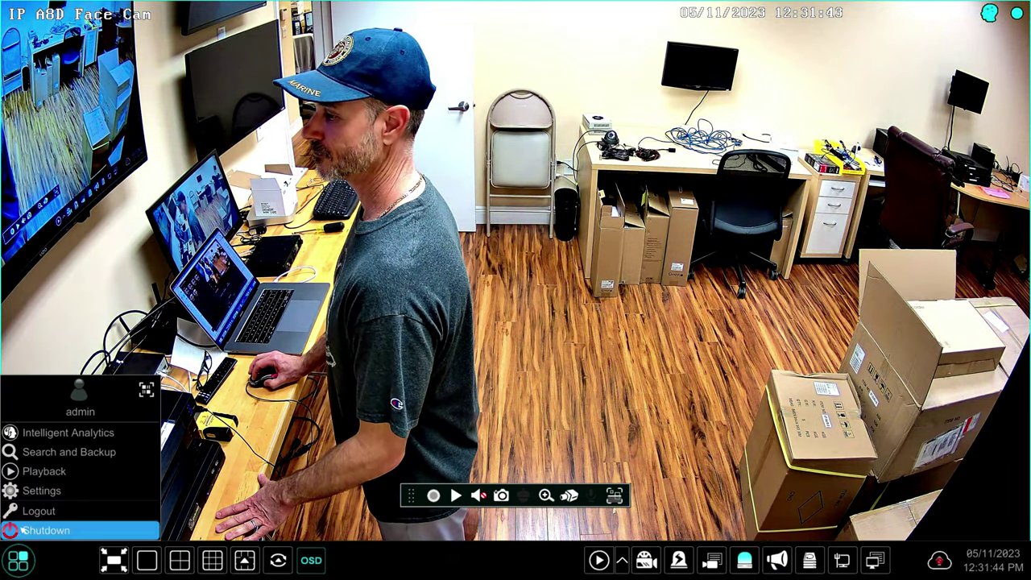
left_click(45, 494)
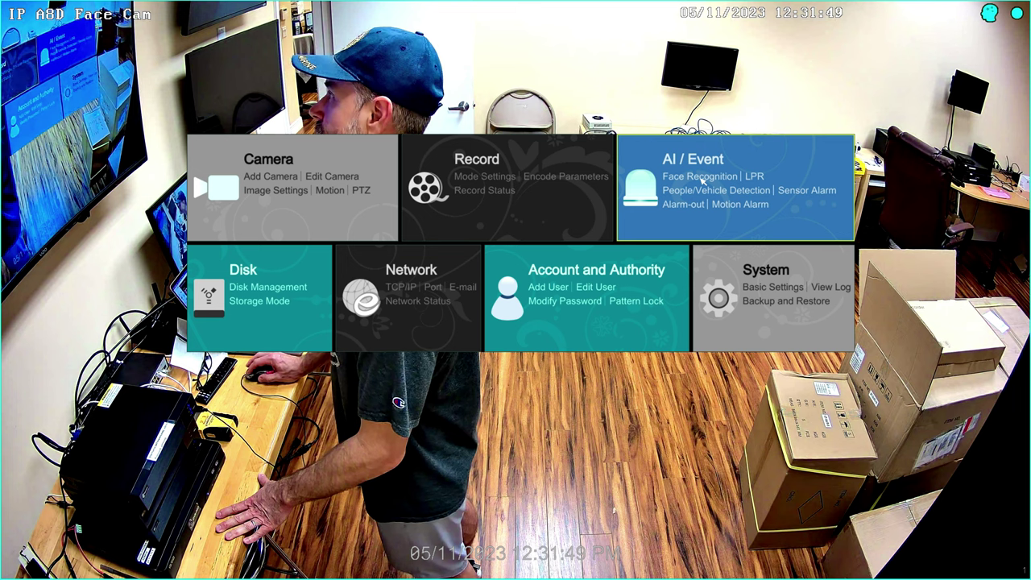
left_click(701, 182)
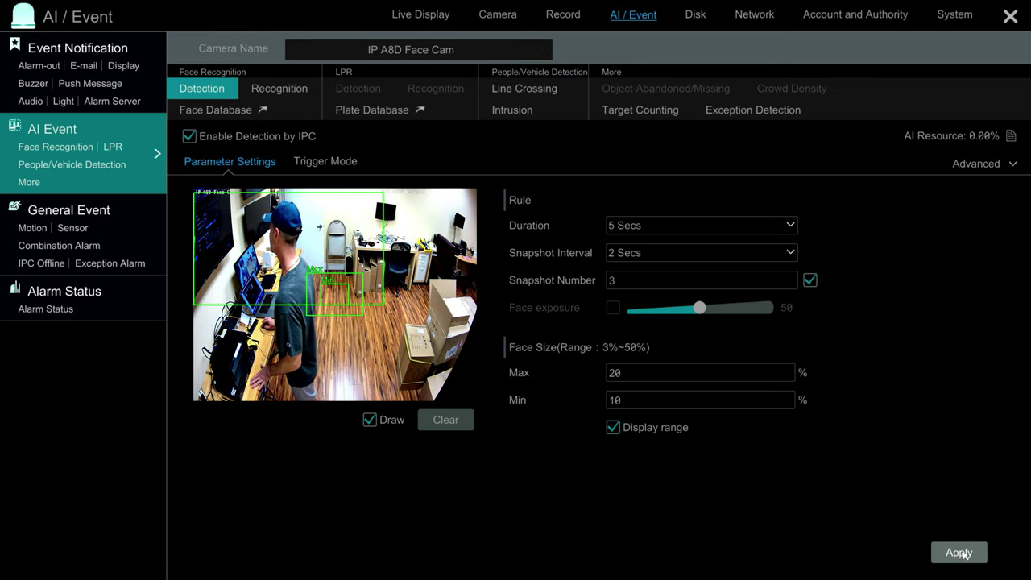
left_click(961, 552)
Exit settings to live view and review the Face Cam's recent face captures in Target Detection.
left_click(1010, 17)
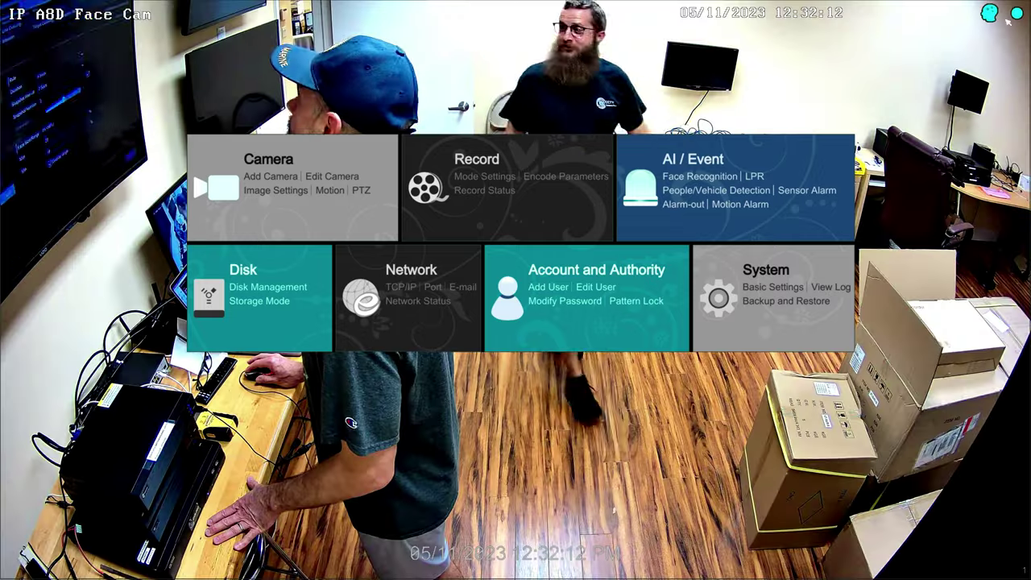
right_click(1008, 22)
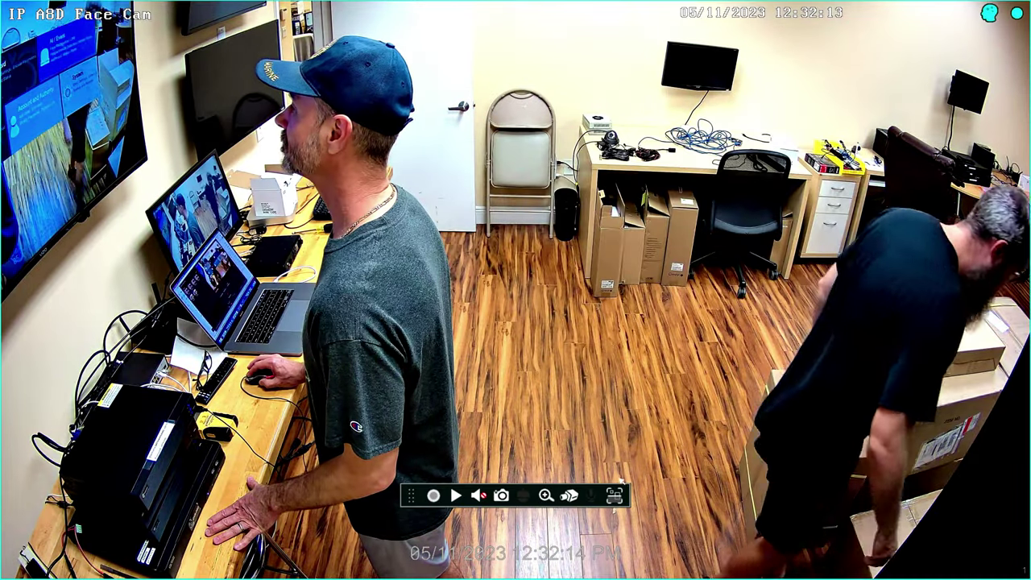
left_click(613, 496)
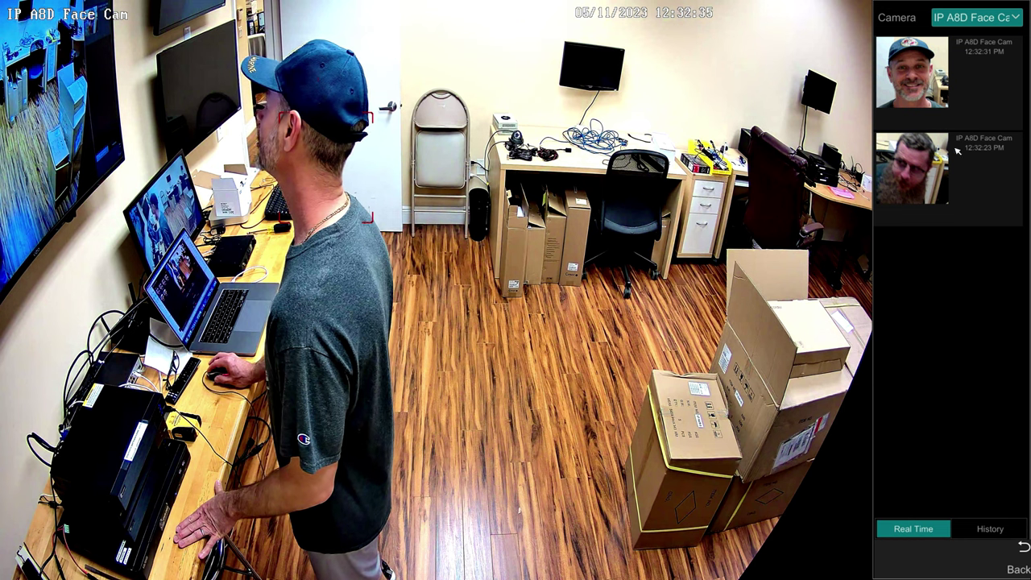
mouse_move(912, 168)
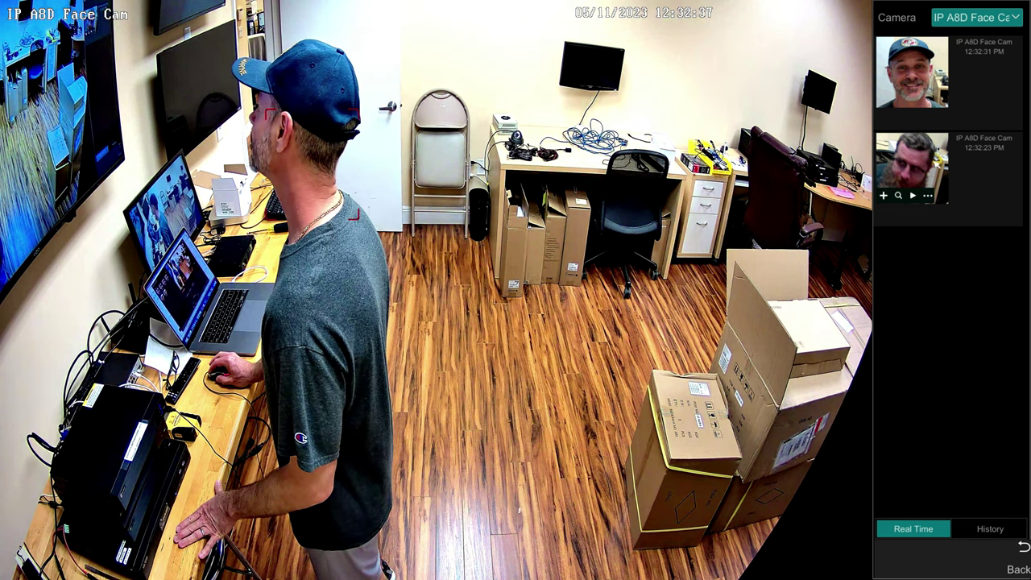
left_click(982, 559)
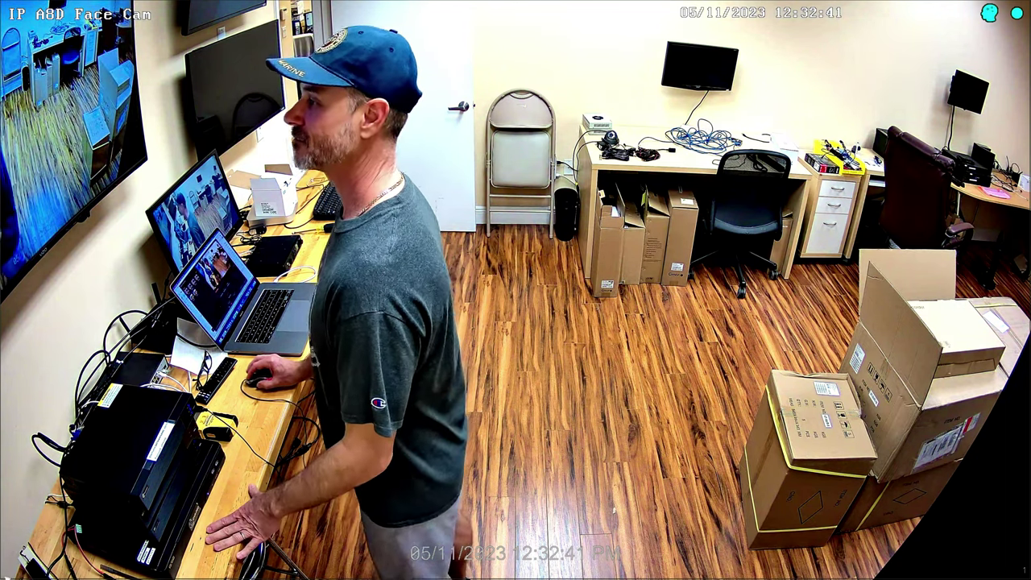
left_click(18, 560)
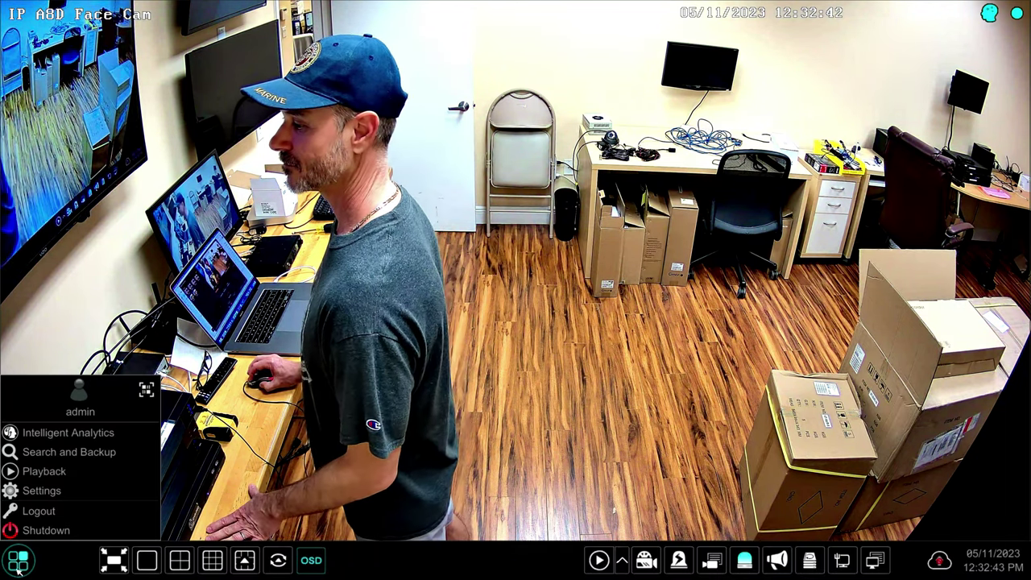
Search today's face captures in Intelligent Analytics and open the 12:29:47 PM snapshot details.
left_click(71, 499)
right_click(71, 502)
left_click(71, 502)
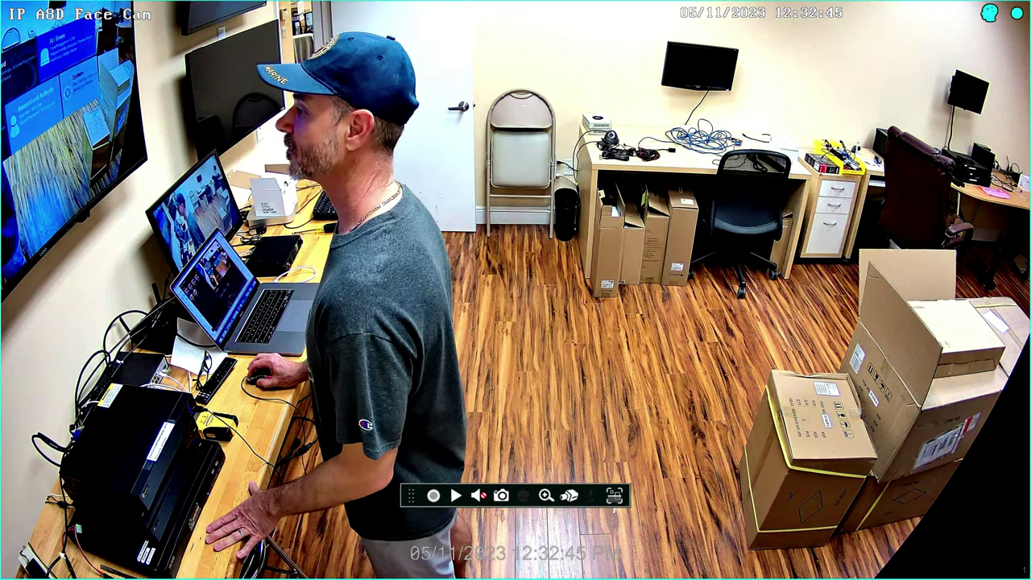
left_click(18, 560)
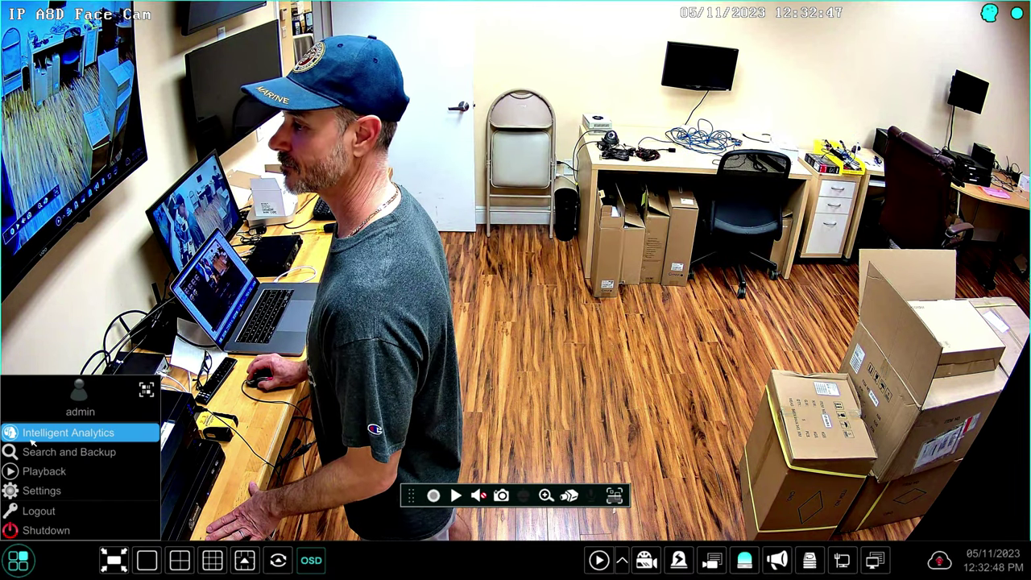
left_click(68, 433)
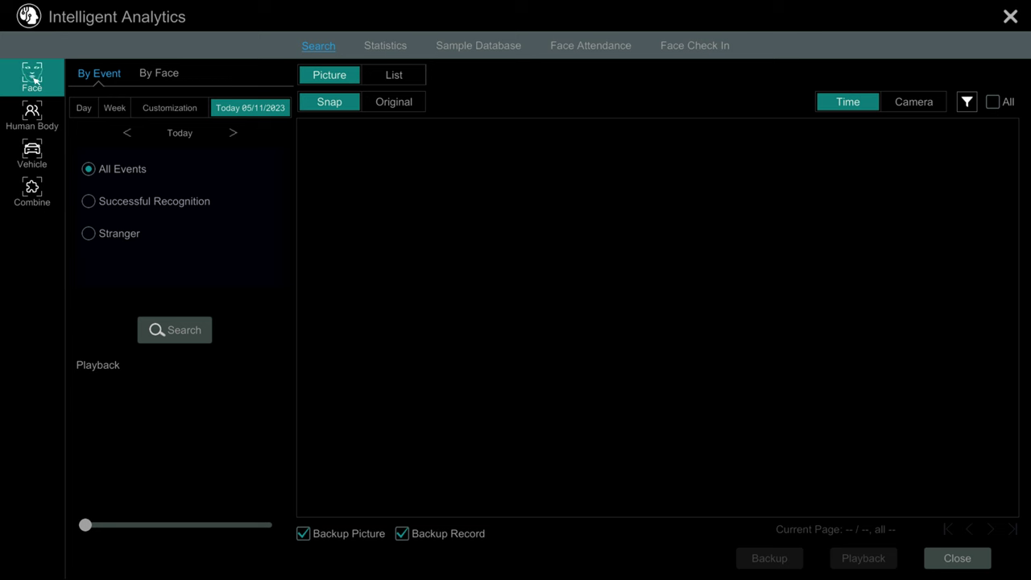
left_click(179, 332)
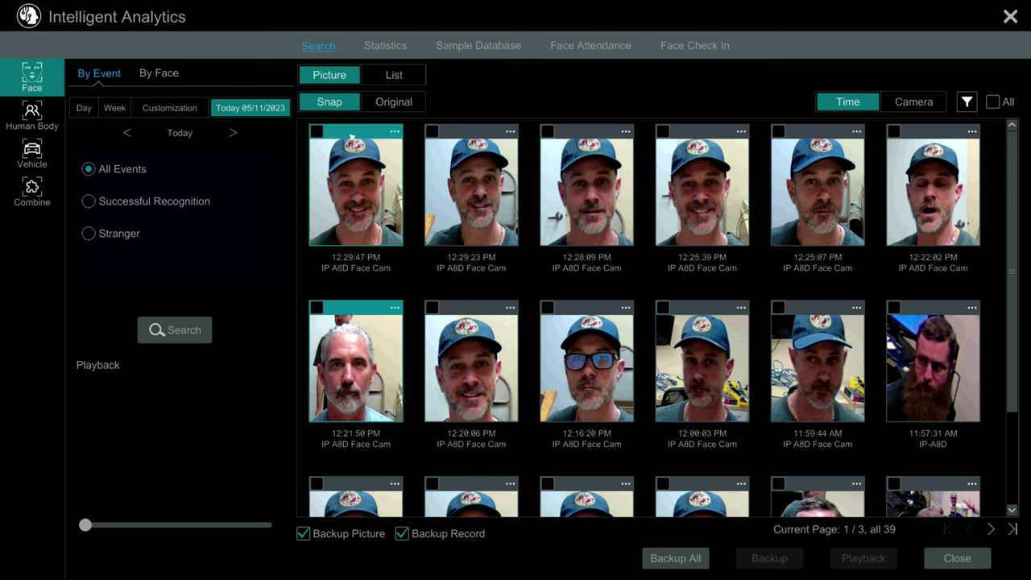
left_click(351, 137)
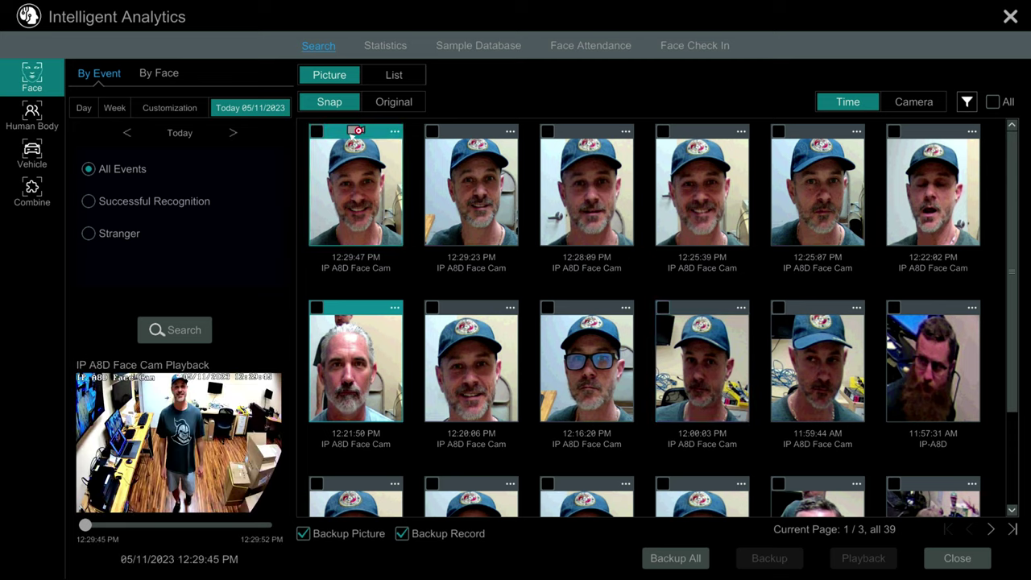
double_click(397, 137)
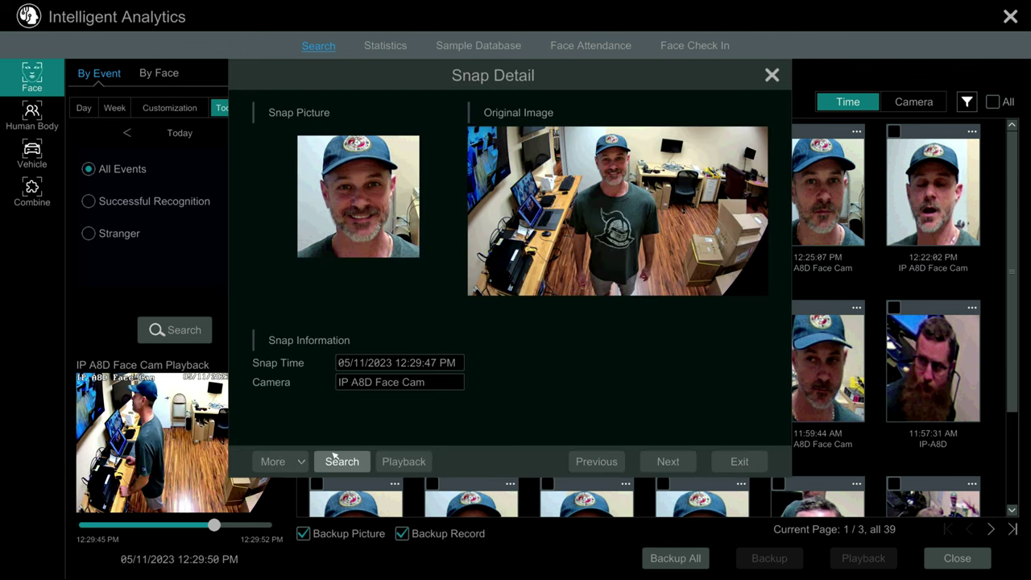
Start registering the 12:29:47 PM face and enter the person's name.
left_click(298, 464)
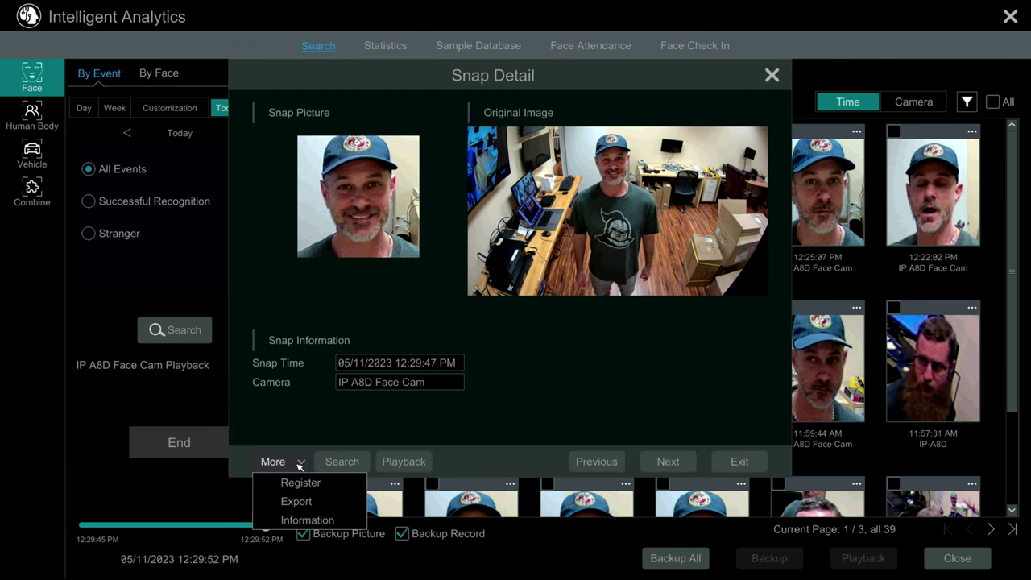
left_click(349, 489)
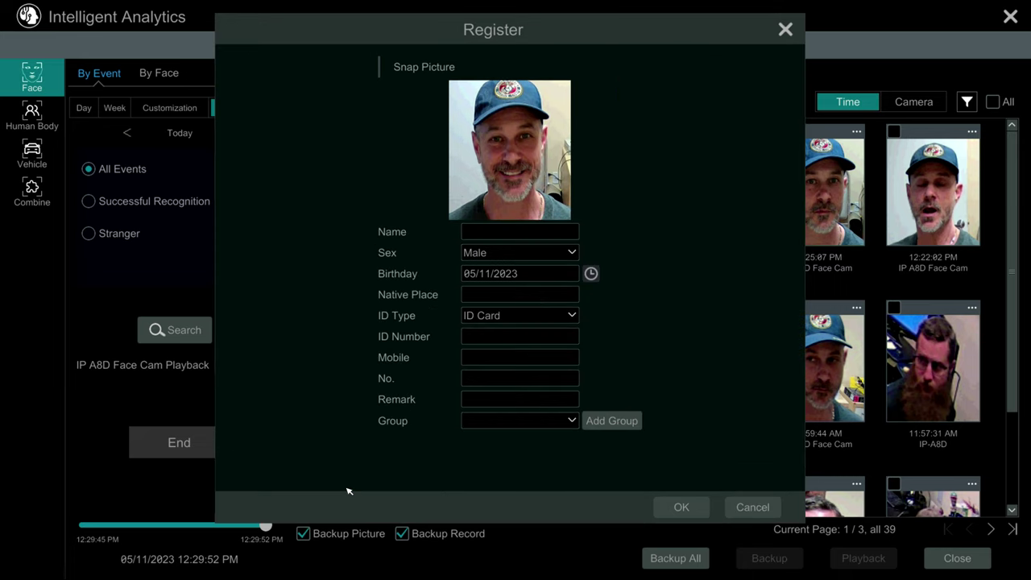
left_click(508, 235)
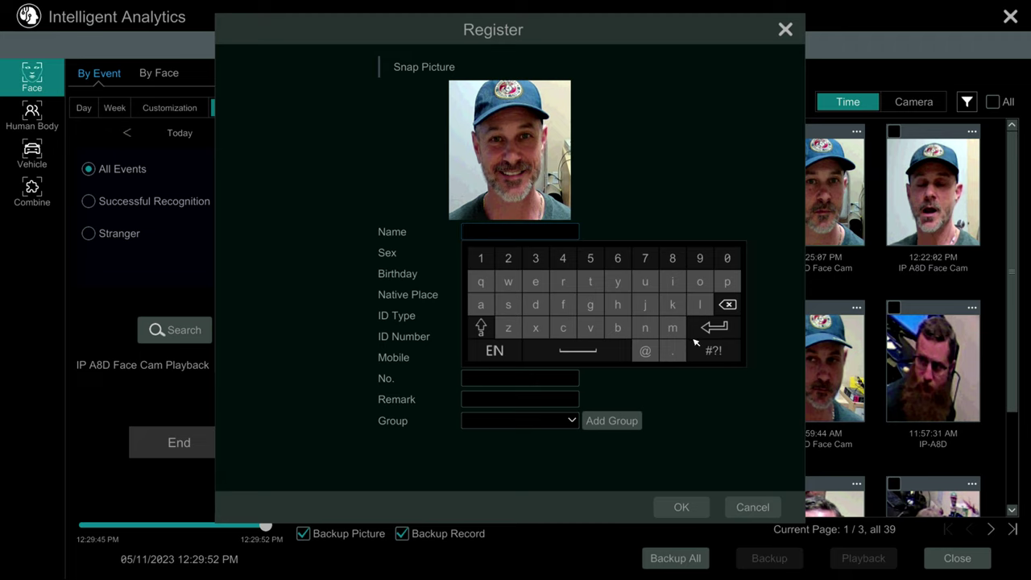
left_click(481, 327)
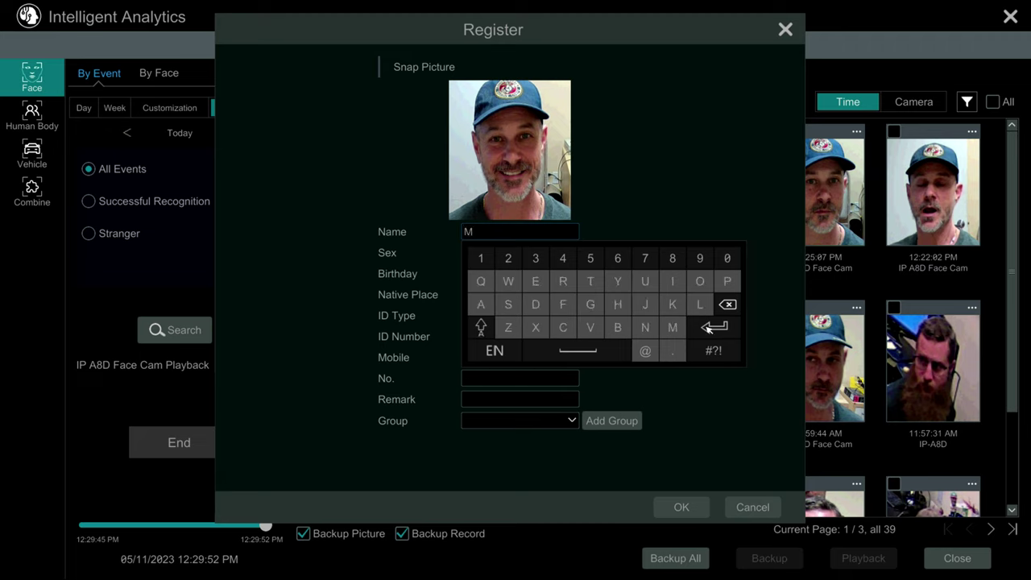
left_click(481, 327)
left_click(671, 305)
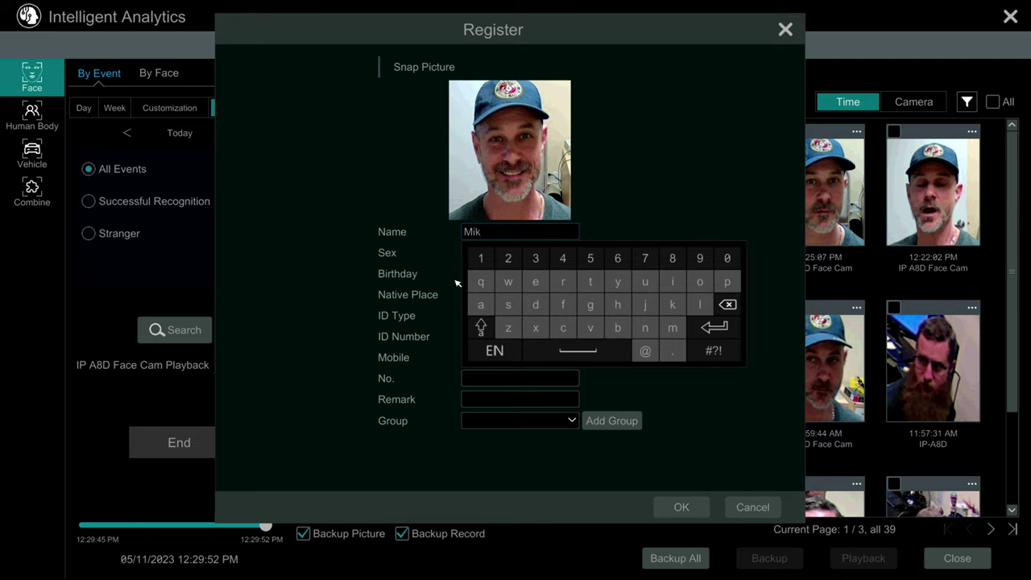
left_click(704, 330)
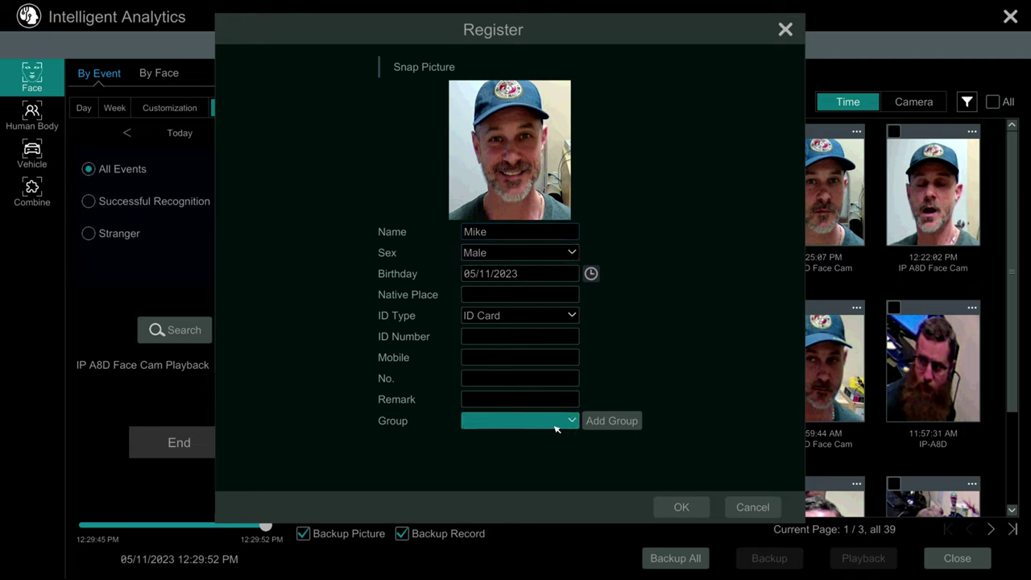
Create a new face group named 'Alert' and save the registration in it.
left_click(599, 421)
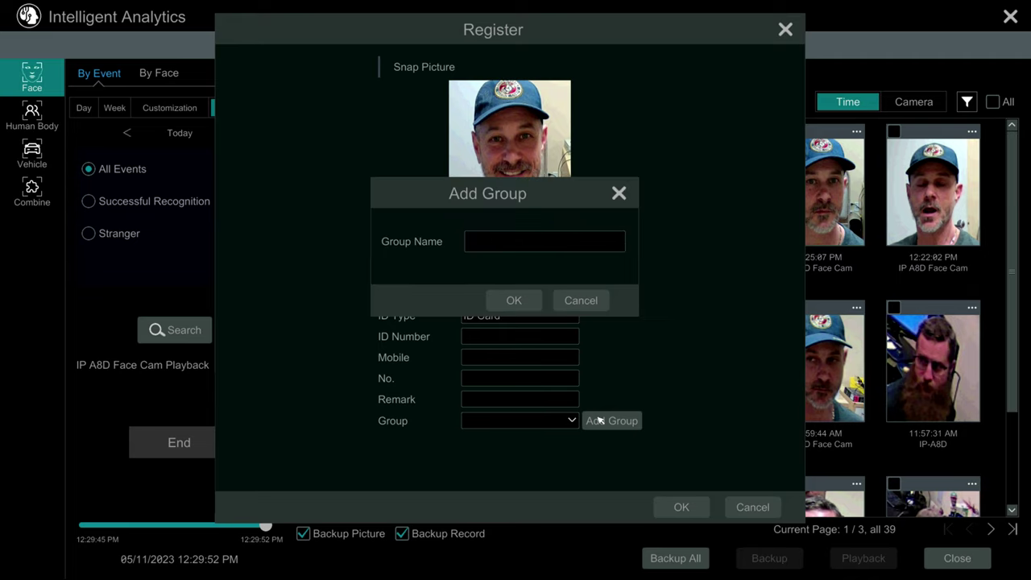
left_click(479, 249)
left_click(483, 317)
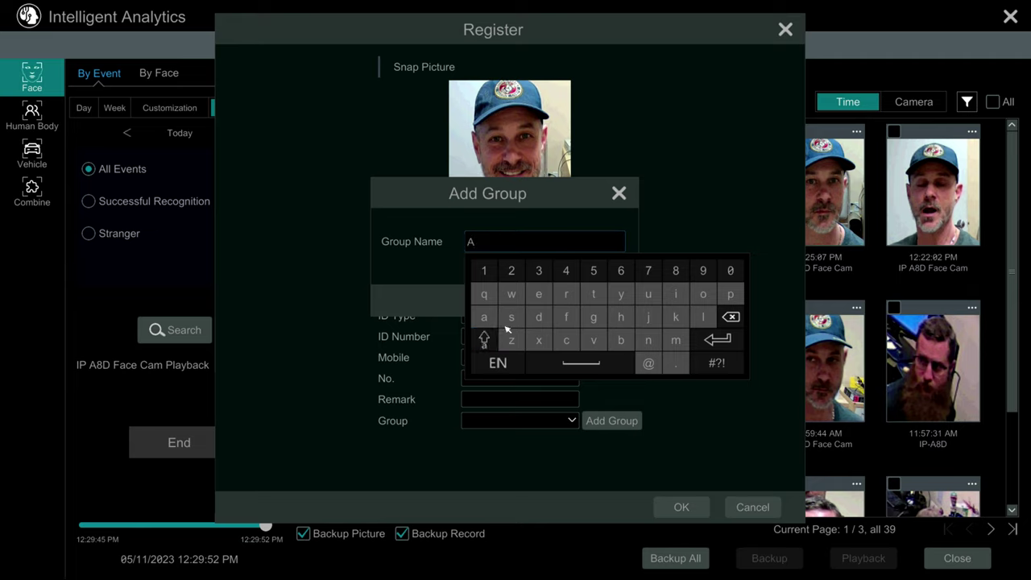
left_click(575, 296)
left_click(600, 299)
left_click(717, 341)
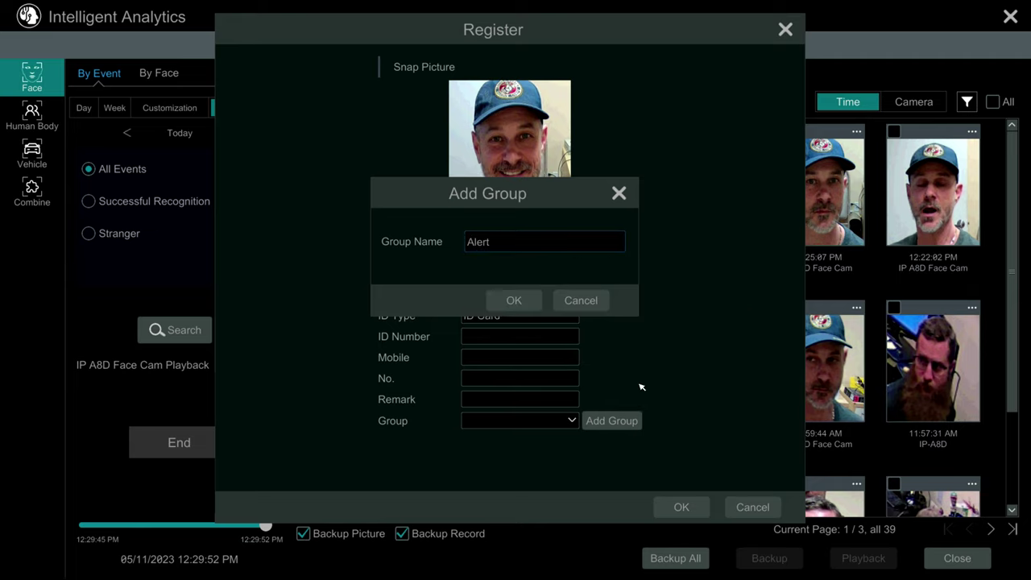
left_click(518, 300)
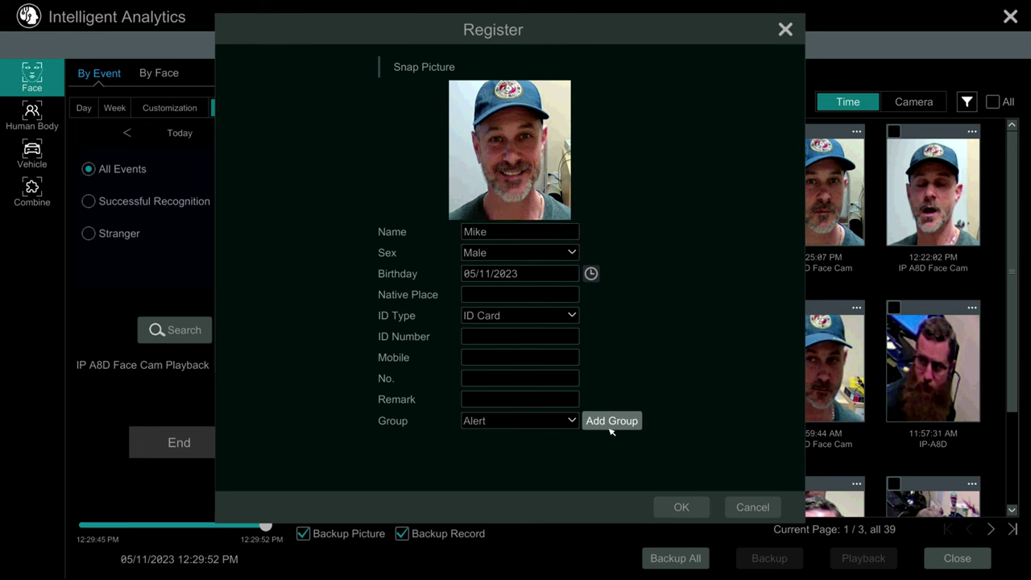
left_click(668, 504)
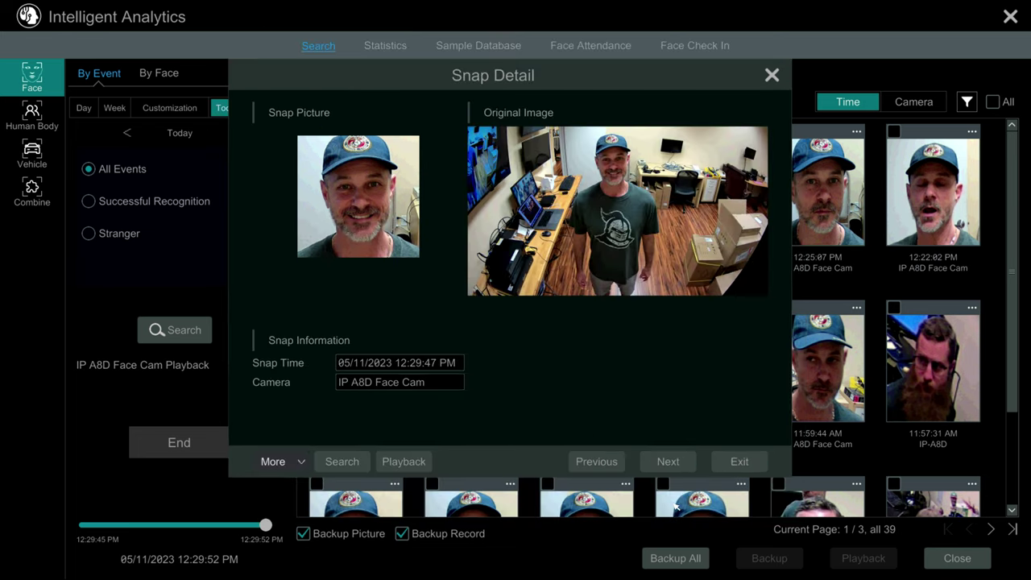
Open the 12:21:50 PM snapshot details and begin registering its face.
left_click(727, 458)
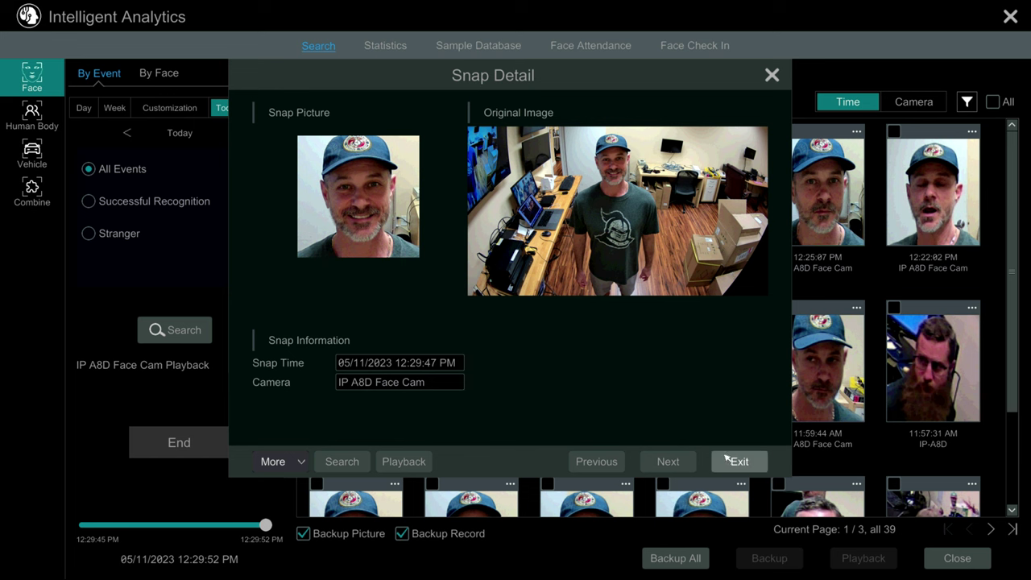
left_click_drag(1012, 327, 1009, 423)
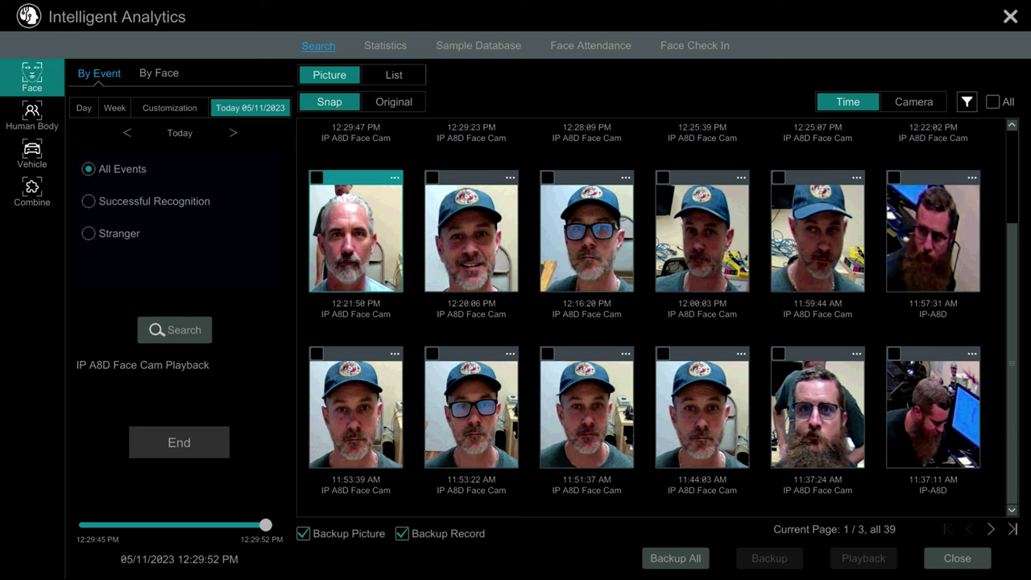
left_click(396, 180)
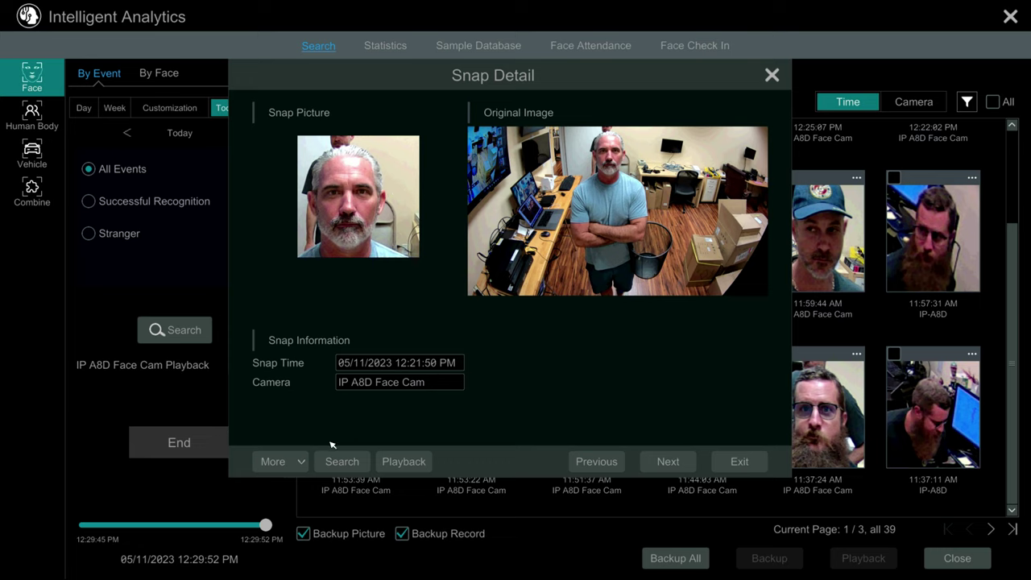
left_click(298, 461)
left_click(301, 483)
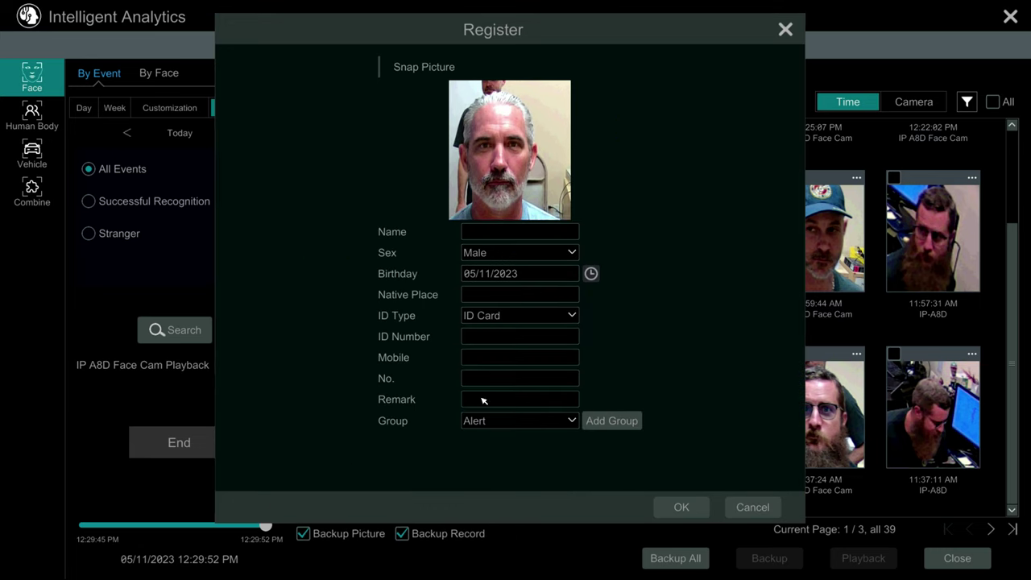
Enter the person's name, save the registration to the Alert group, and close the details.
left_click(531, 230)
left_click(480, 327)
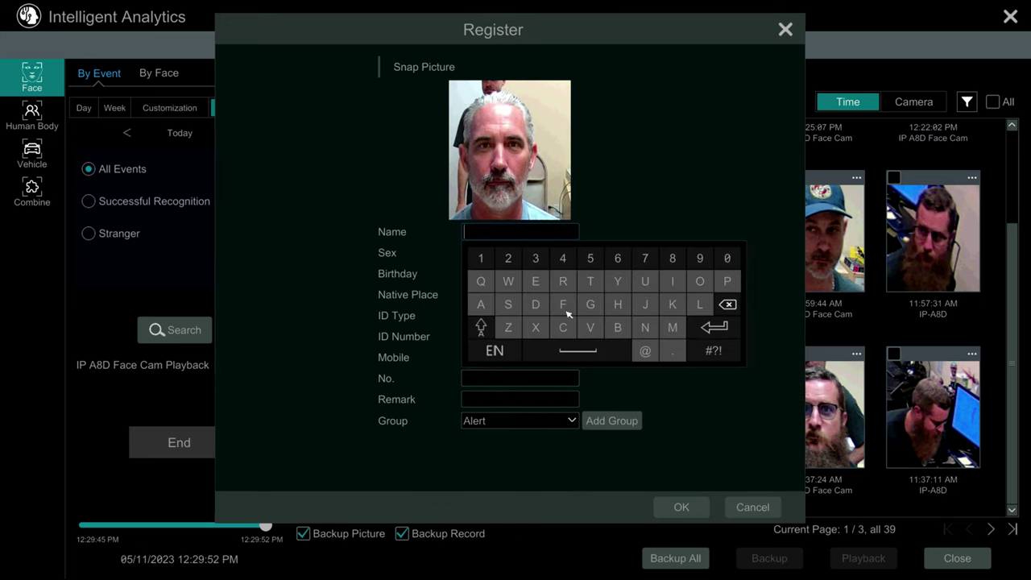
left_click(481, 327)
left_click(558, 281)
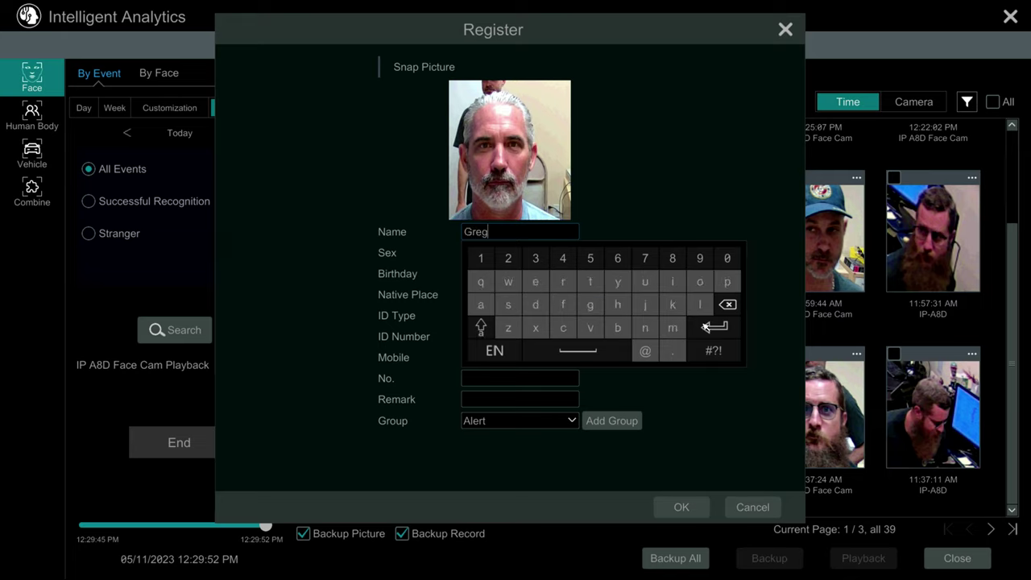
left_click(705, 327)
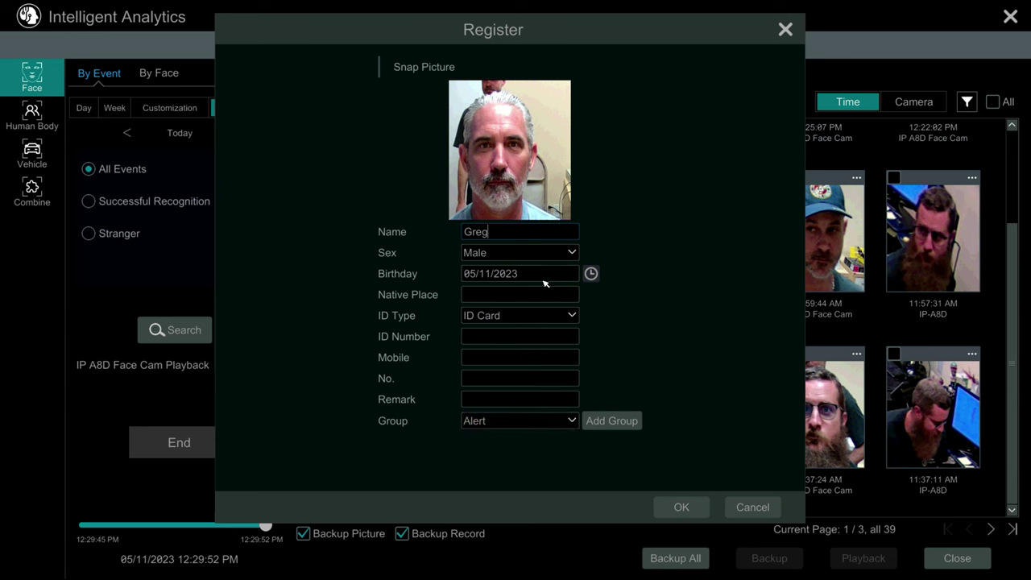
left_click(679, 505)
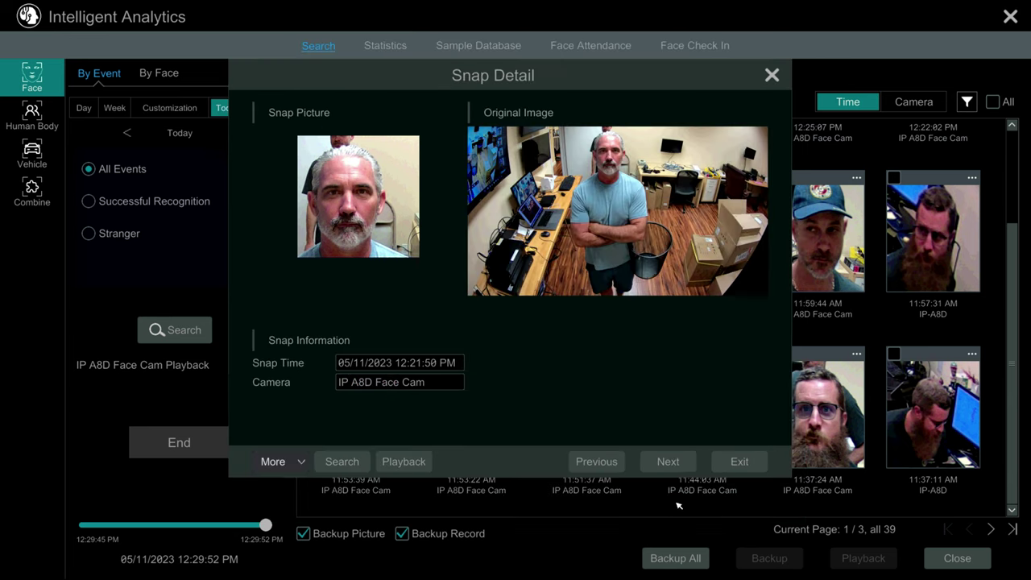
left_click(742, 463)
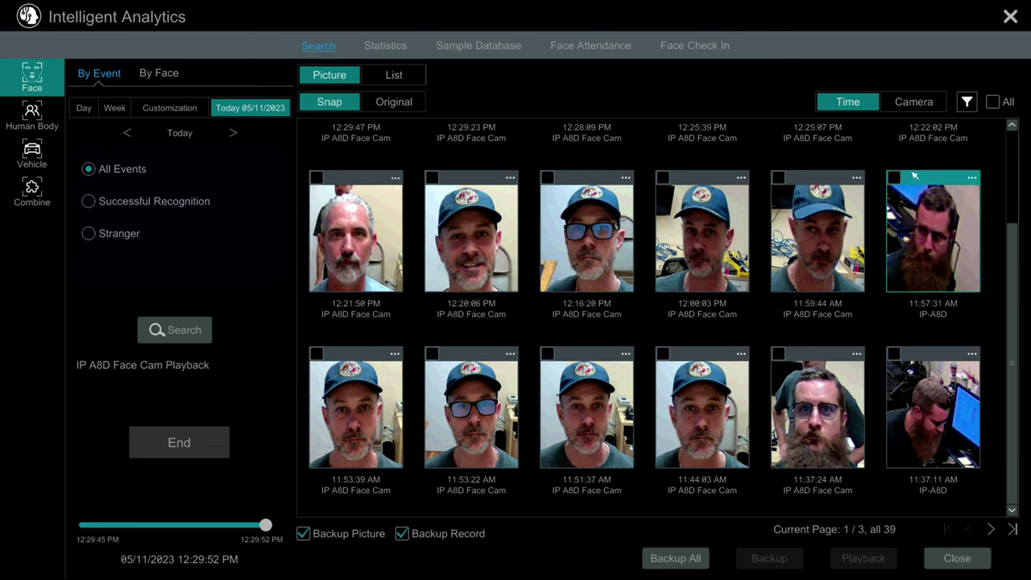
Open the Face Database in AI/Event settings, showing the Alert group with 2 faces.
left_click(953, 560)
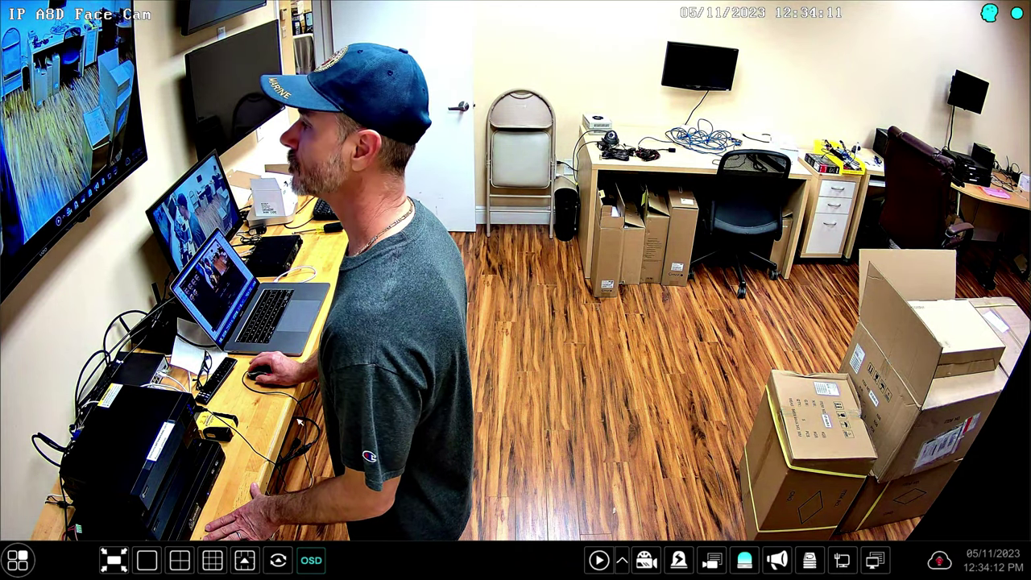
left_click(18, 560)
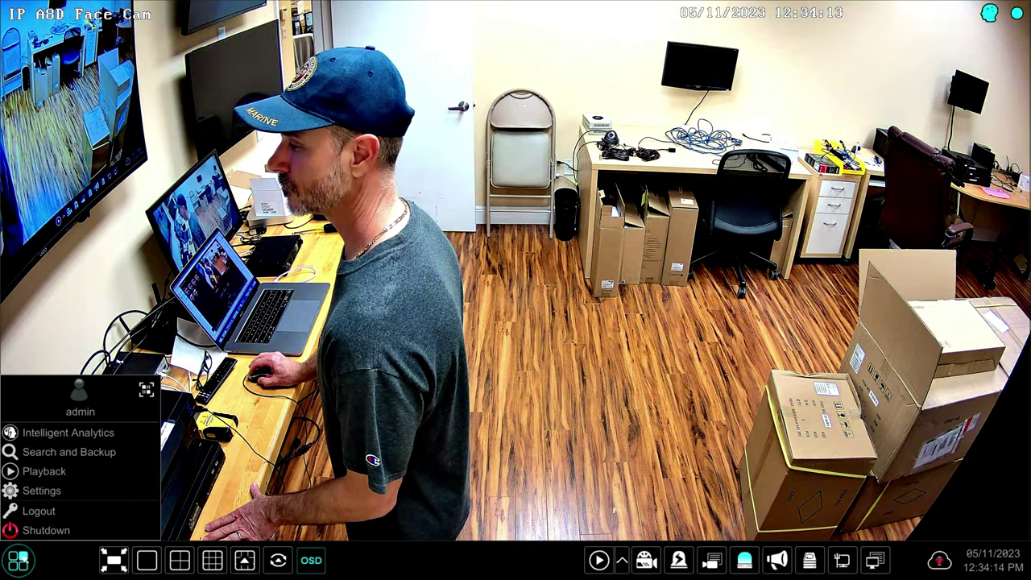
left_click(41, 490)
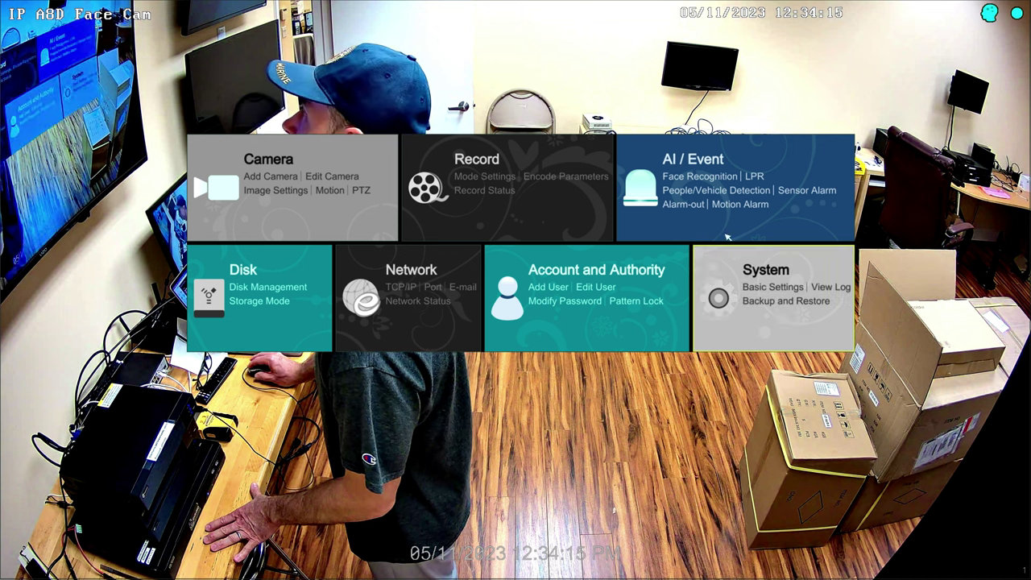
left_click(675, 180)
left_click(259, 108)
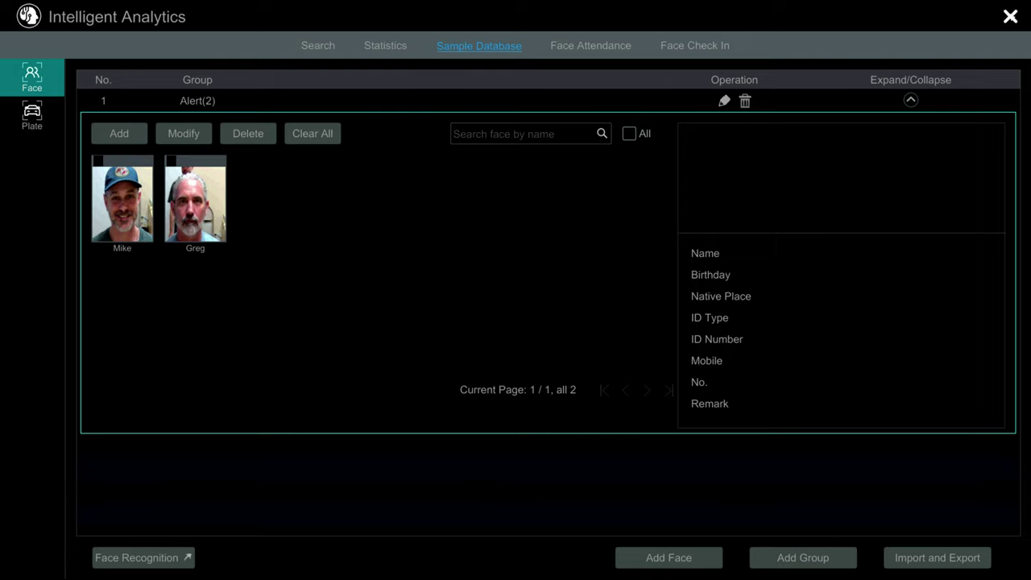
Open the Face Recognition alarm settings and select the Alert group as the trigger.
left_click(1011, 16)
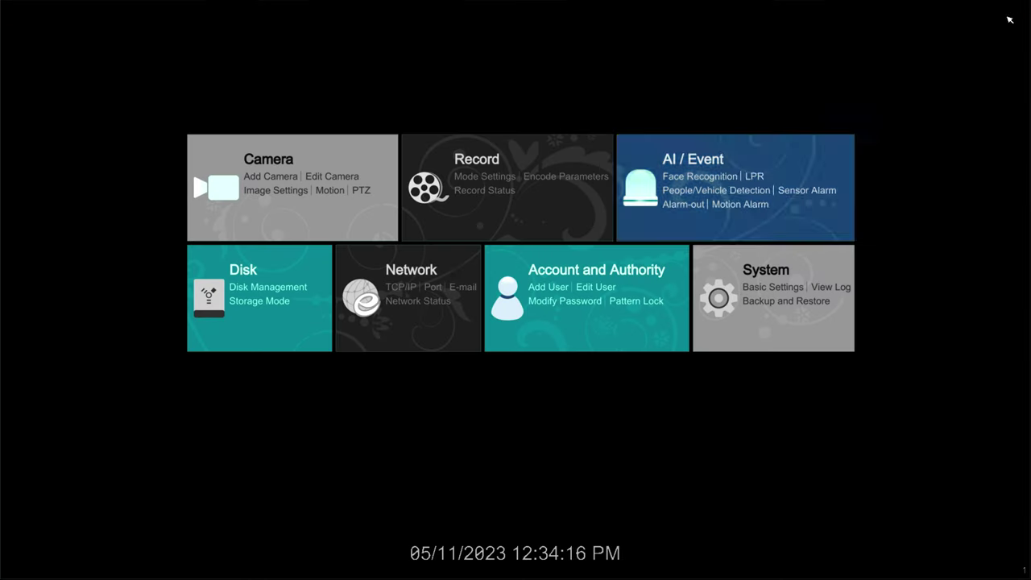
left_click(734, 175)
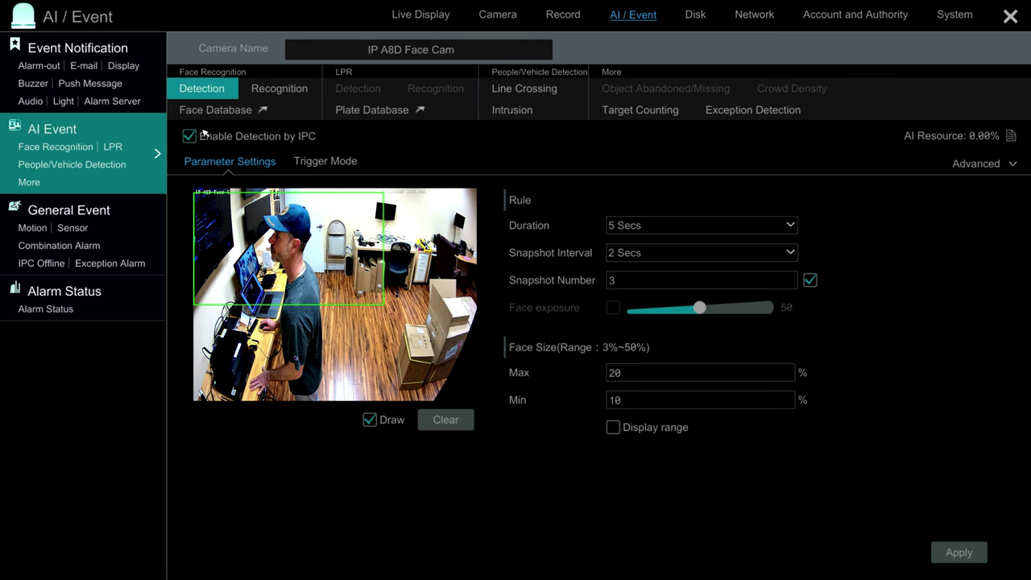
left_click(286, 89)
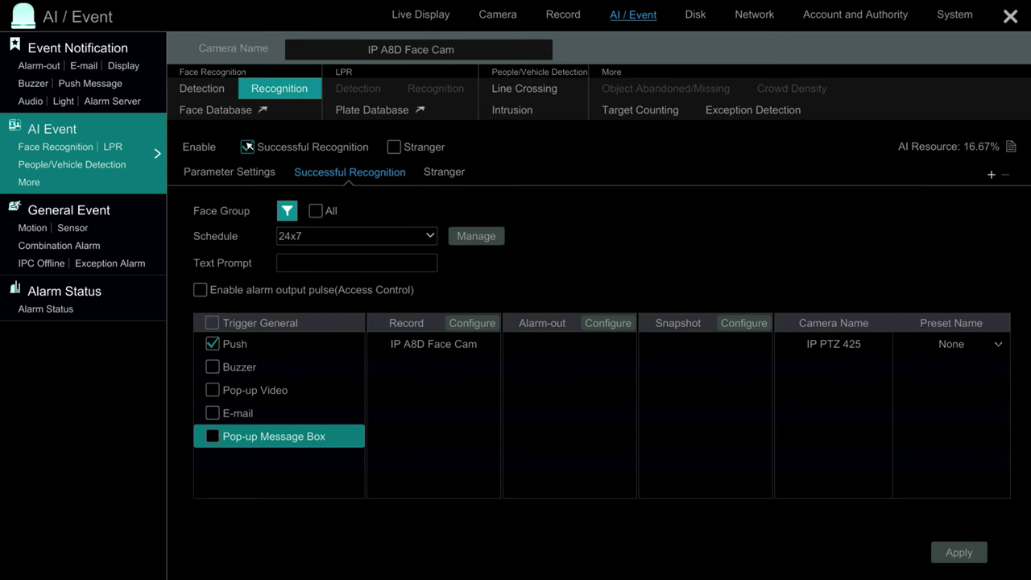
left_click(288, 210)
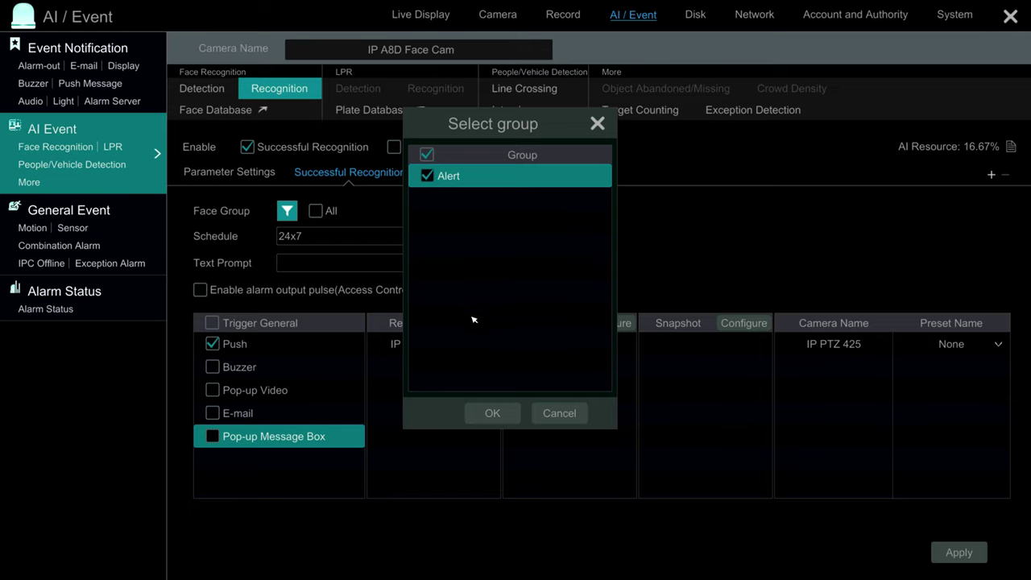
left_click(492, 413)
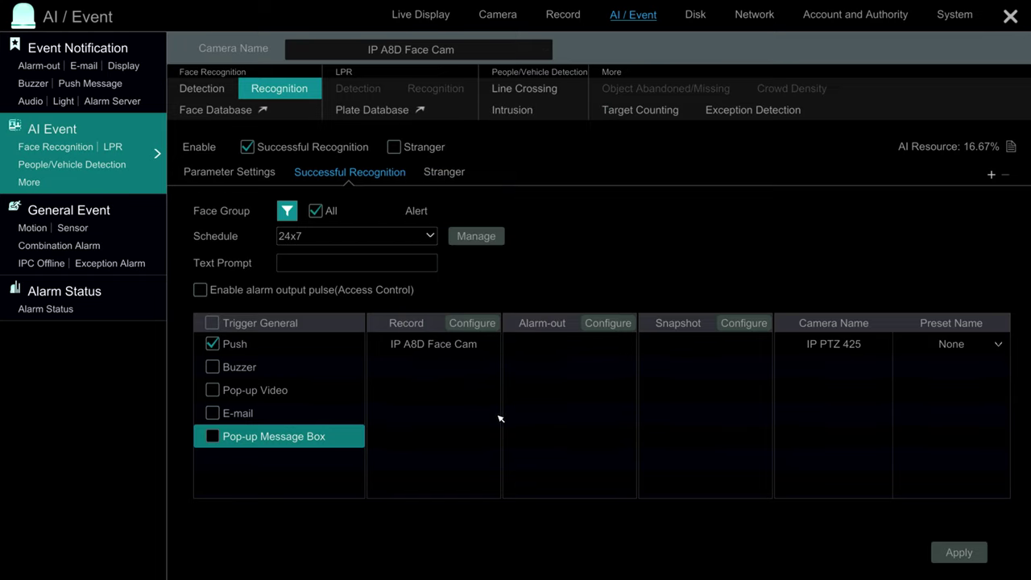
Keep the 24x7 schedule, enable Pop-up Message Box, and apply the recognition alarm.
left_click(430, 236)
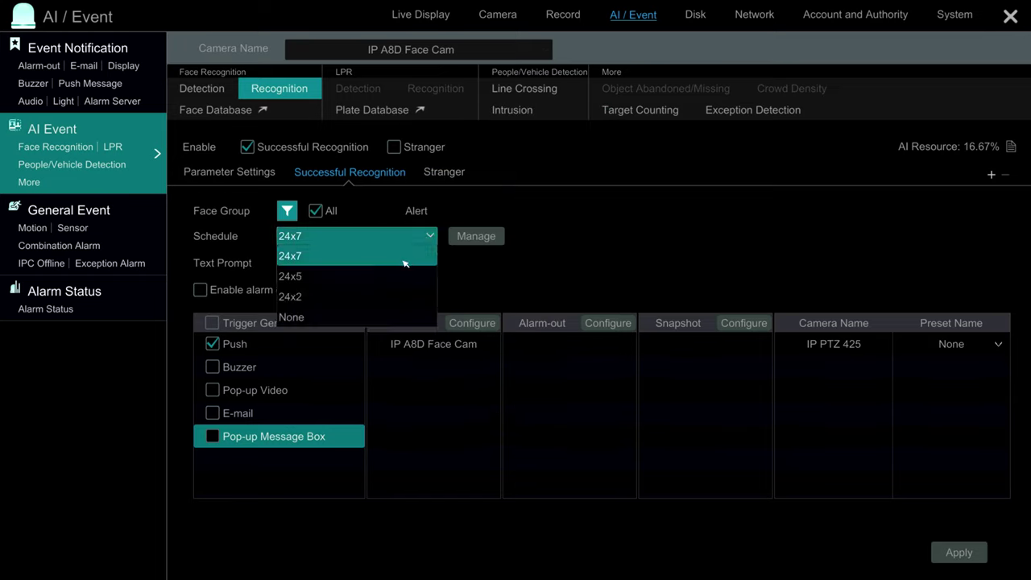
left_click(405, 256)
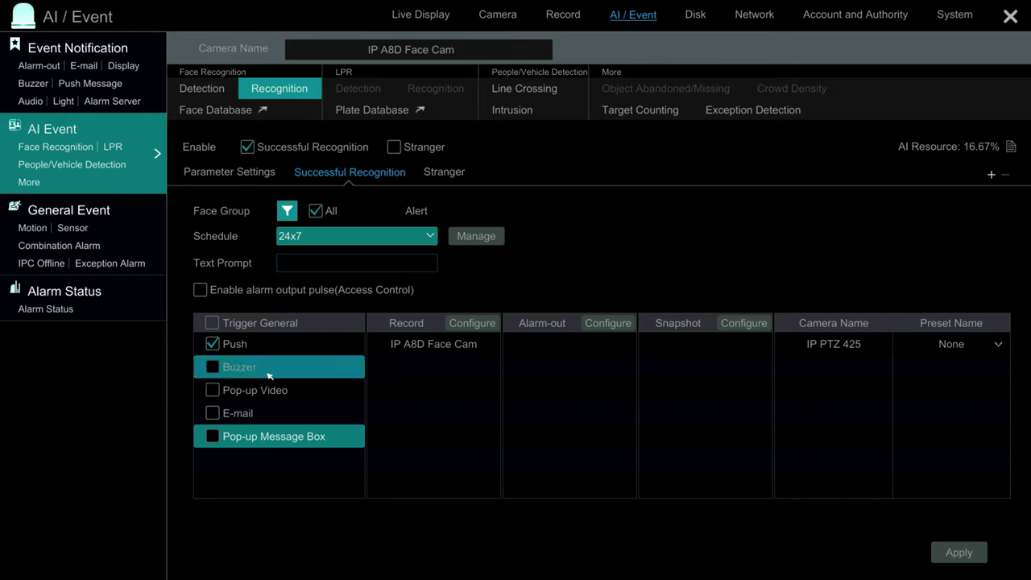
left_click(214, 343)
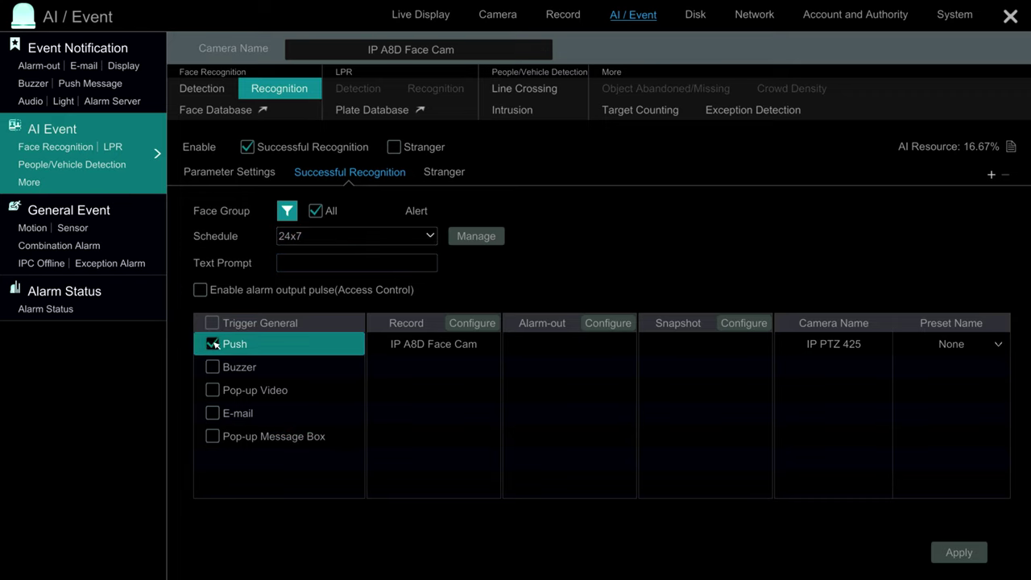
left_click(214, 437)
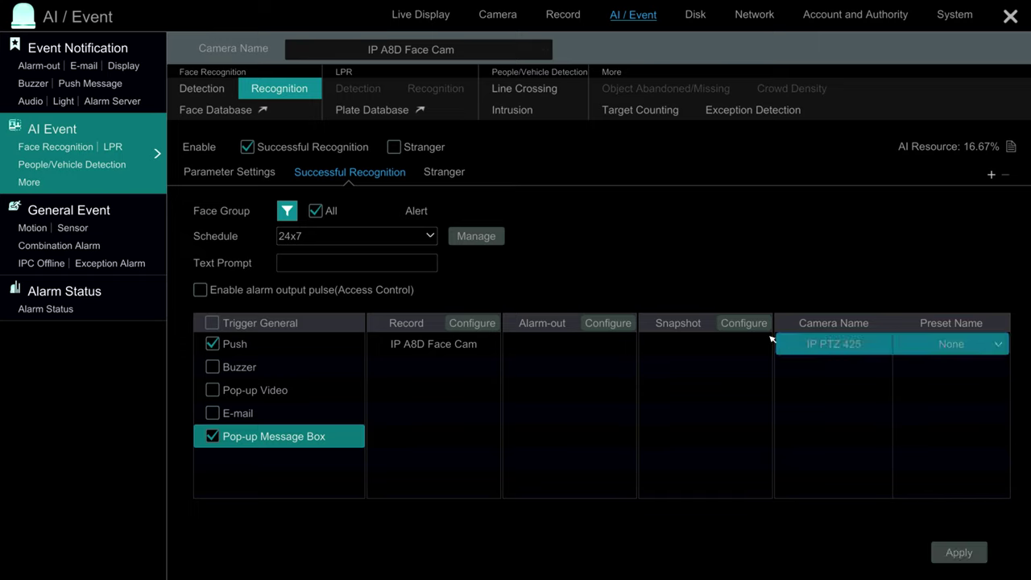
left_click(744, 323)
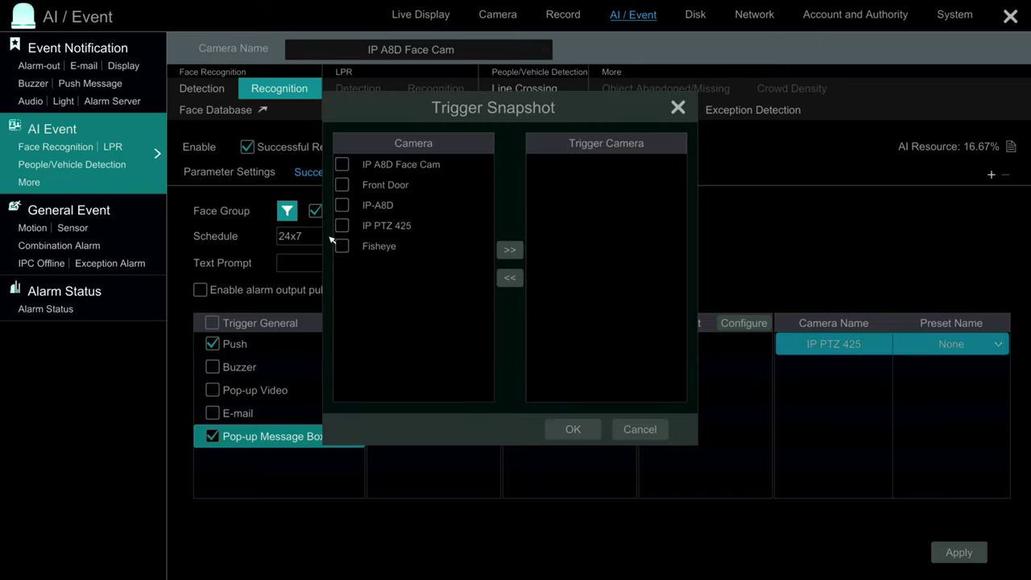
left_click(588, 438)
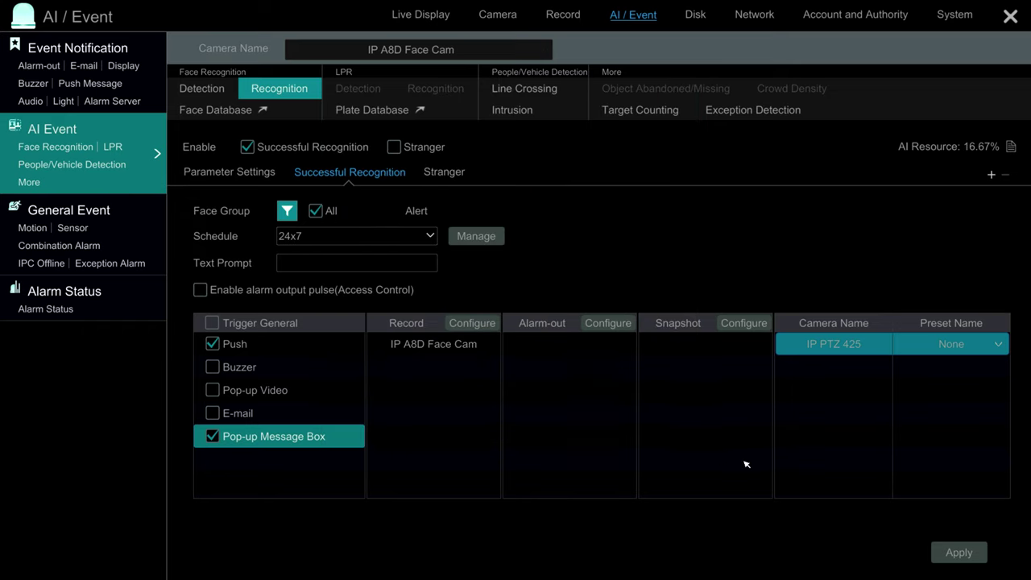
left_click(959, 552)
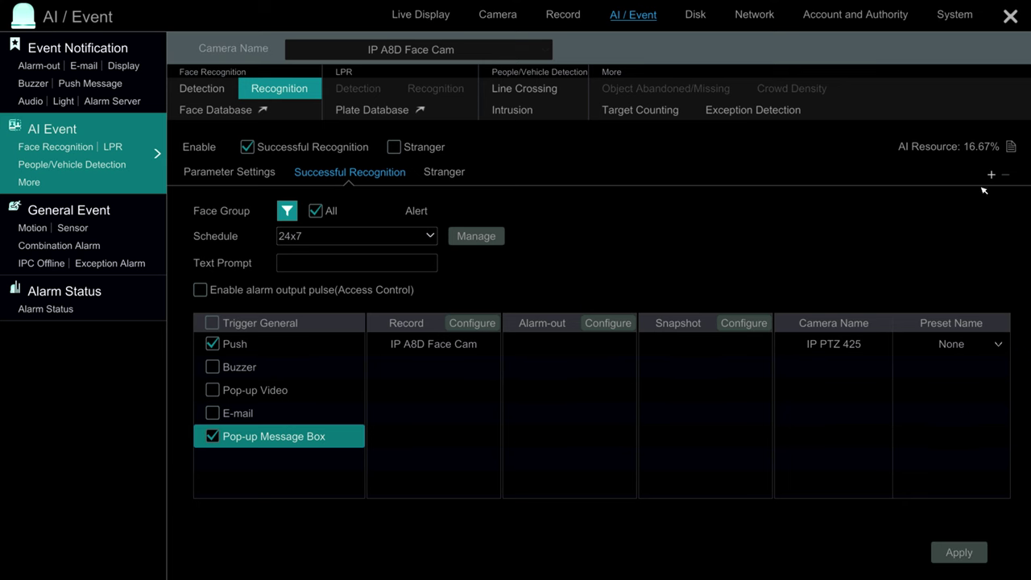
Exit settings to live view and switch the side panel to Target Detection.
right_click(959, 552)
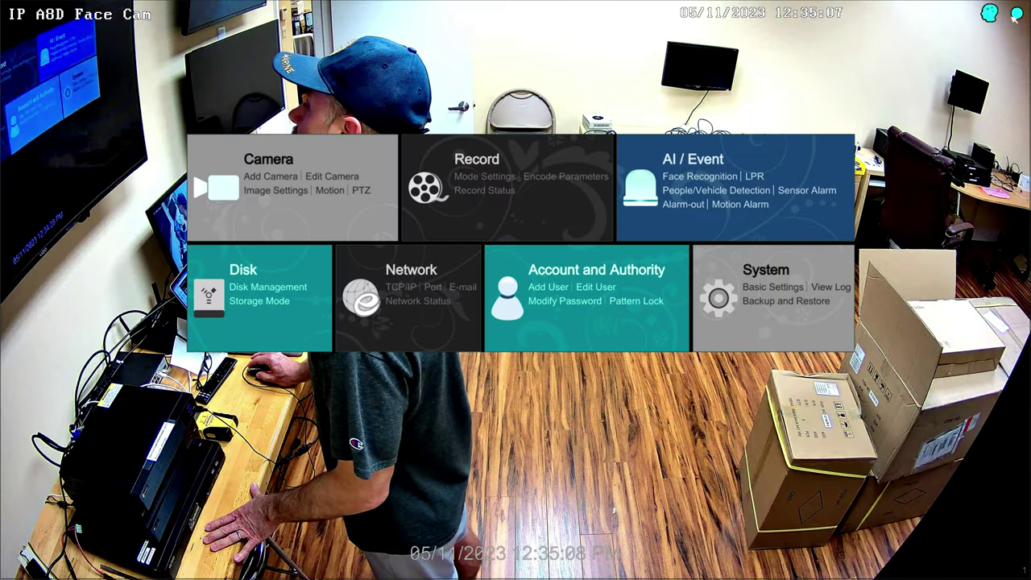
right_click(520, 400)
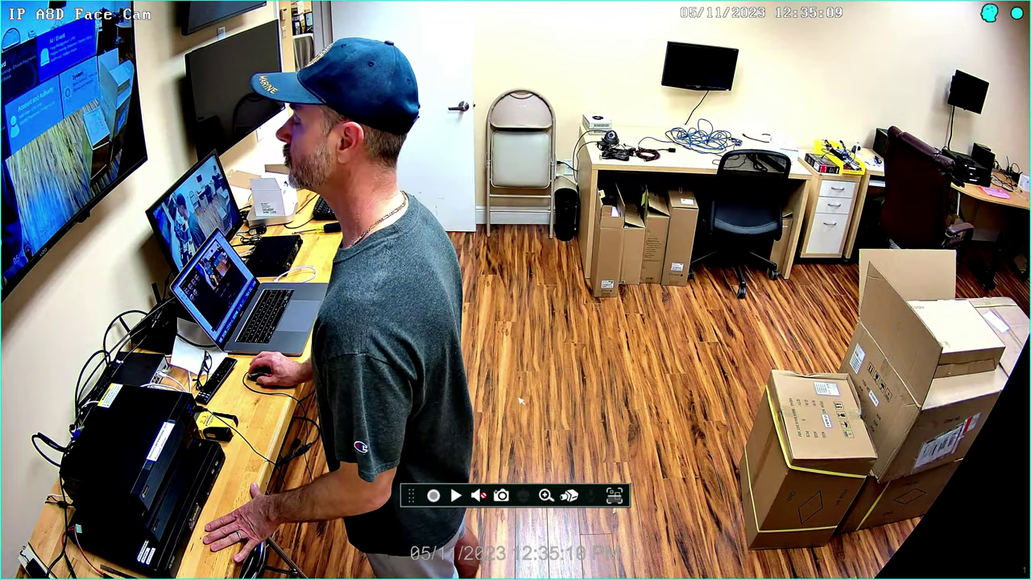
mouse_move(1013, 349)
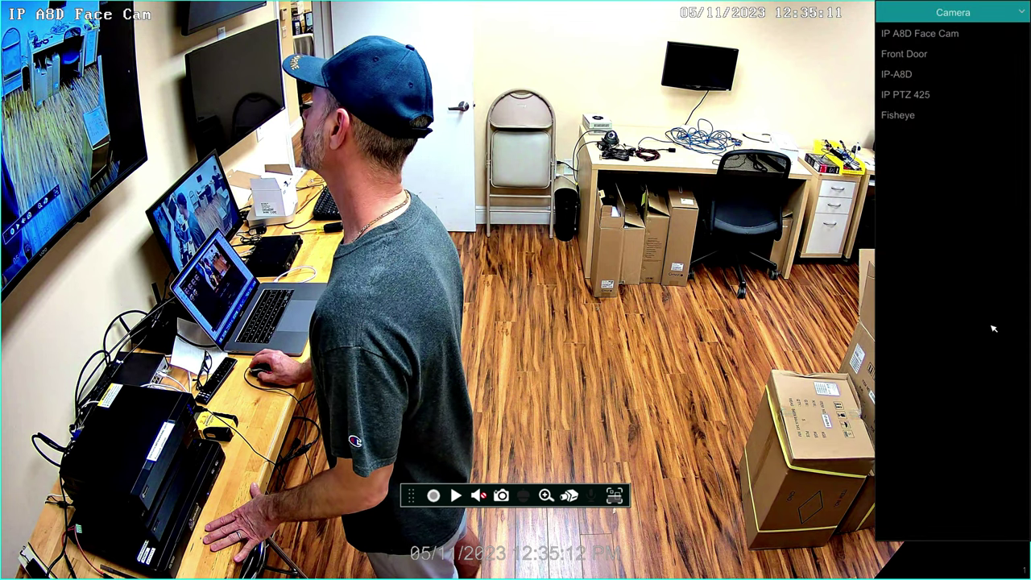
left_click(998, 12)
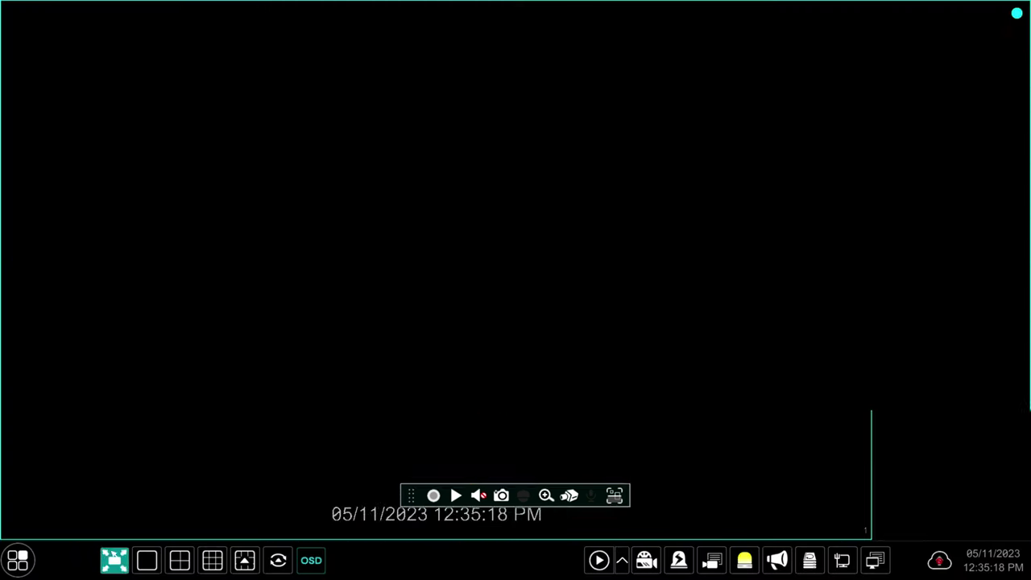
left_click(1013, 15)
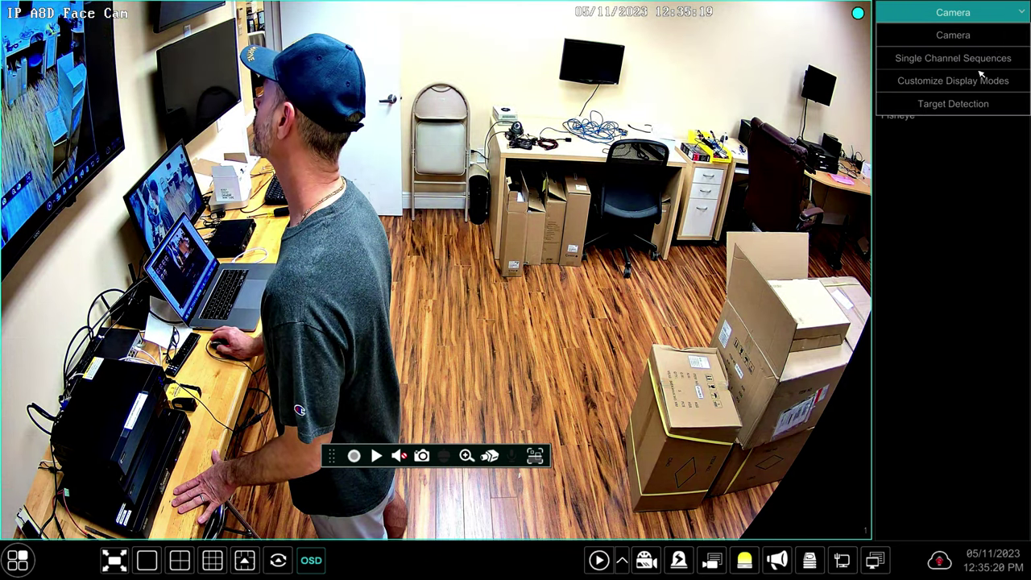
left_click(966, 104)
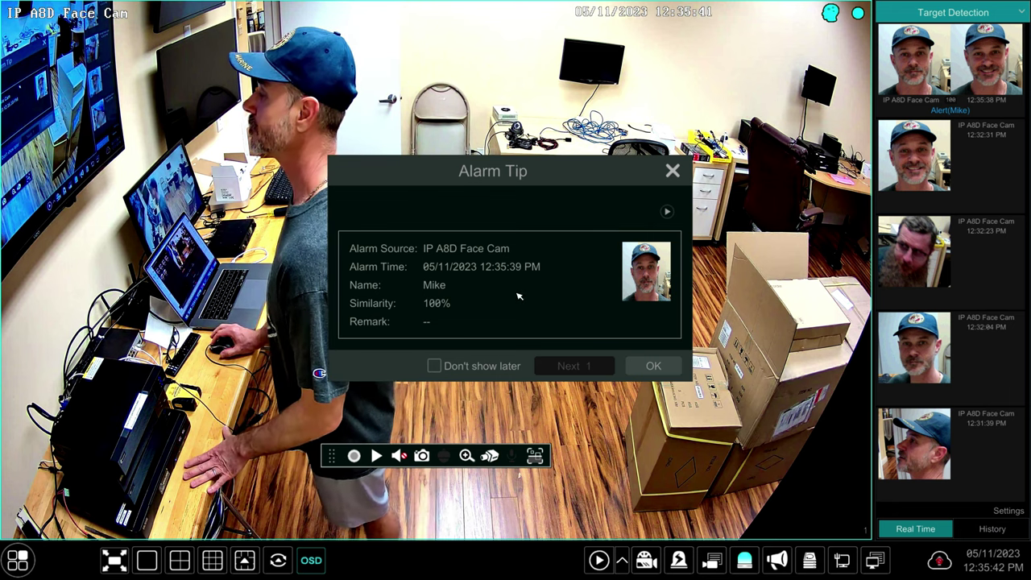
Dismiss both Alarm Tip pop-ups and play back the 12:35:38 PM Alert detection recording.
left_click(654, 366)
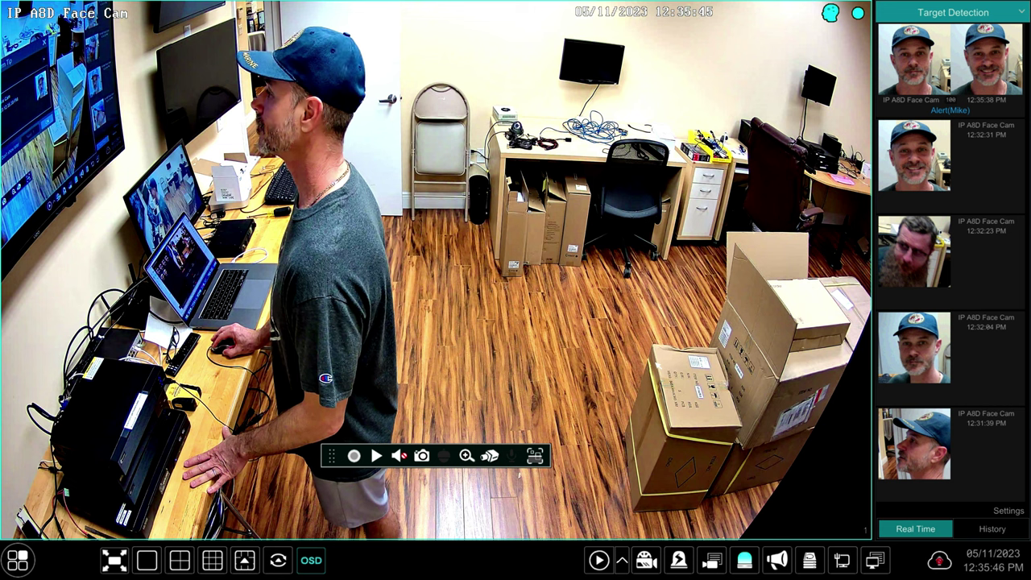
mouse_move(918, 69)
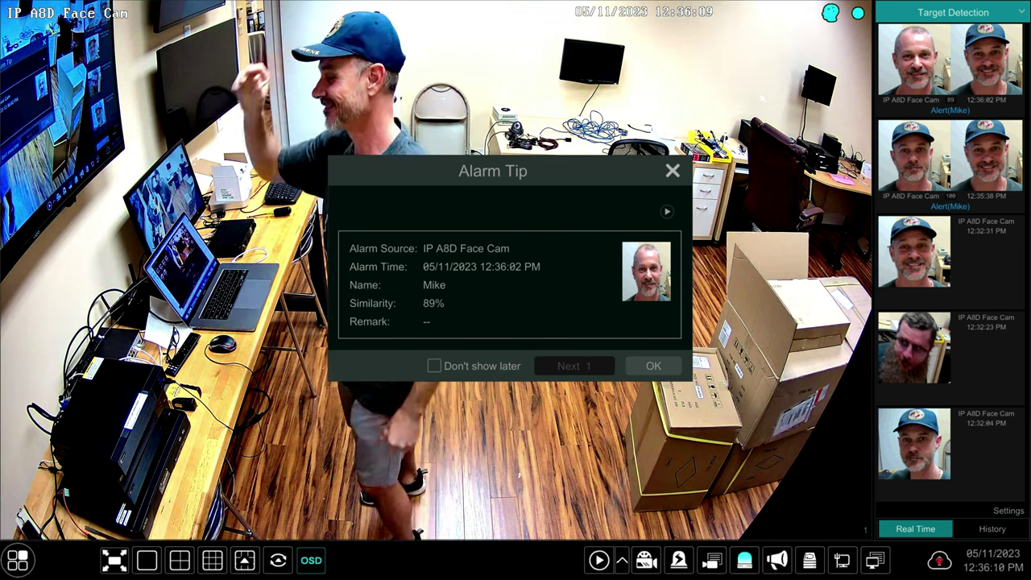
left_click(653, 365)
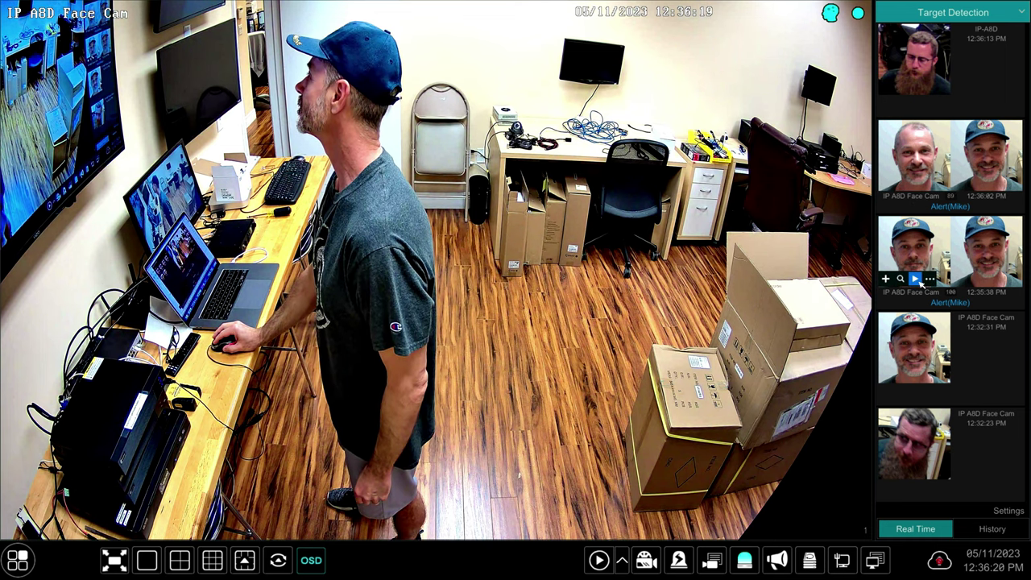
left_click(917, 279)
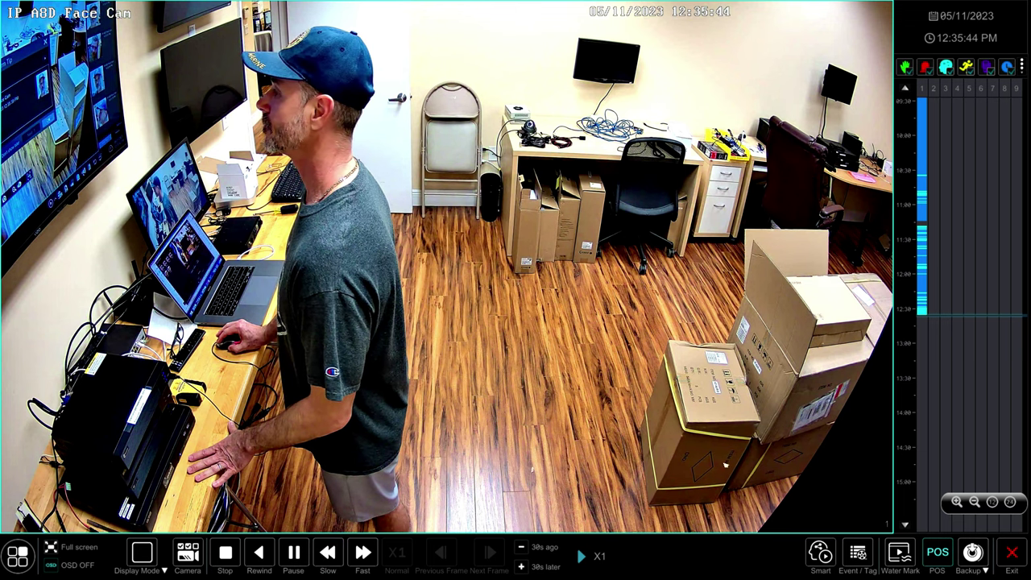
Close playback and return to live view in a four-camera split layout.
left_click(1012, 552)
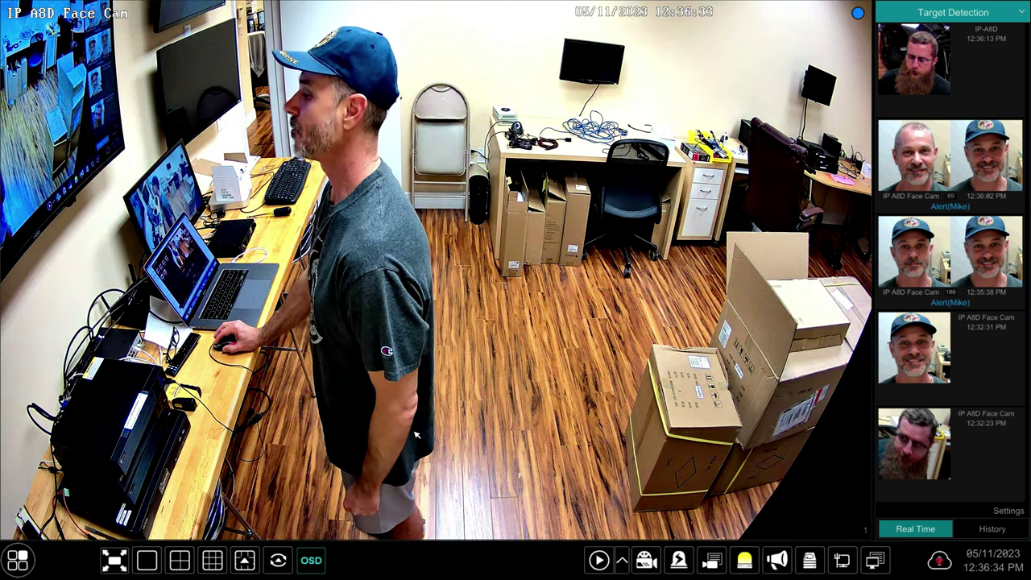
left_click(180, 560)
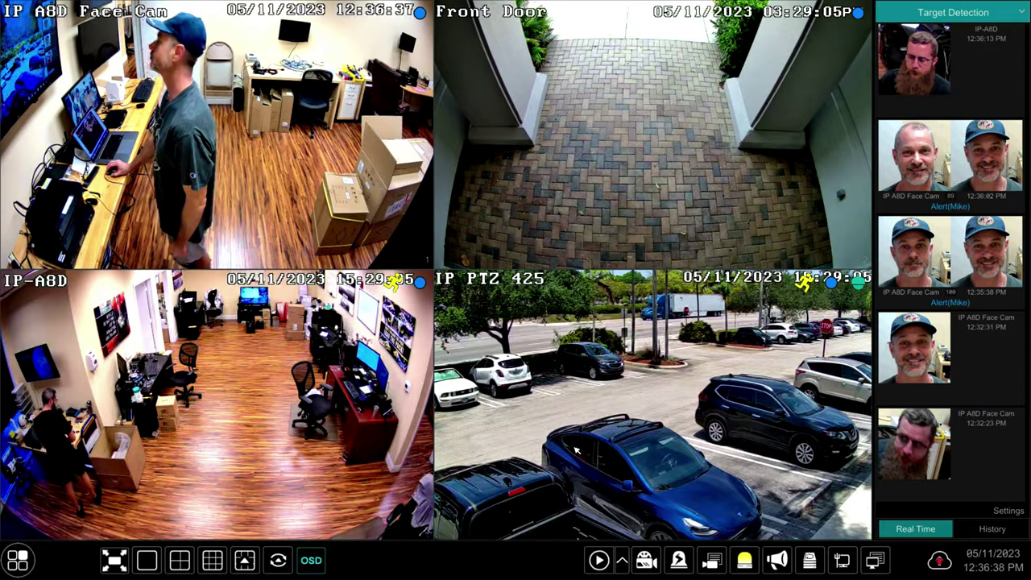